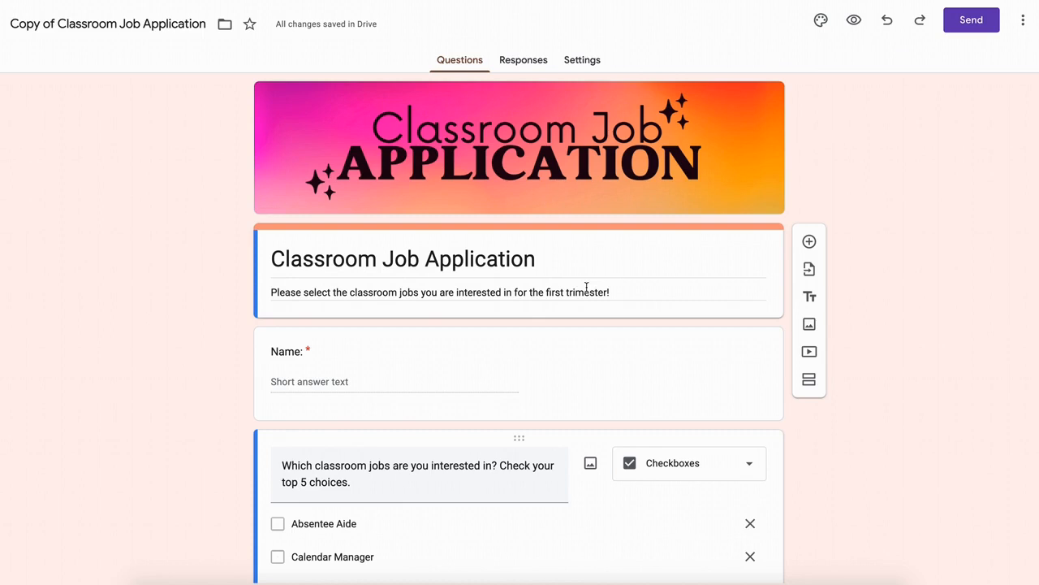
# Step: Review the form's description, the Name question and the classroom job checkbox options
pyautogui.tripleClick(585, 291)
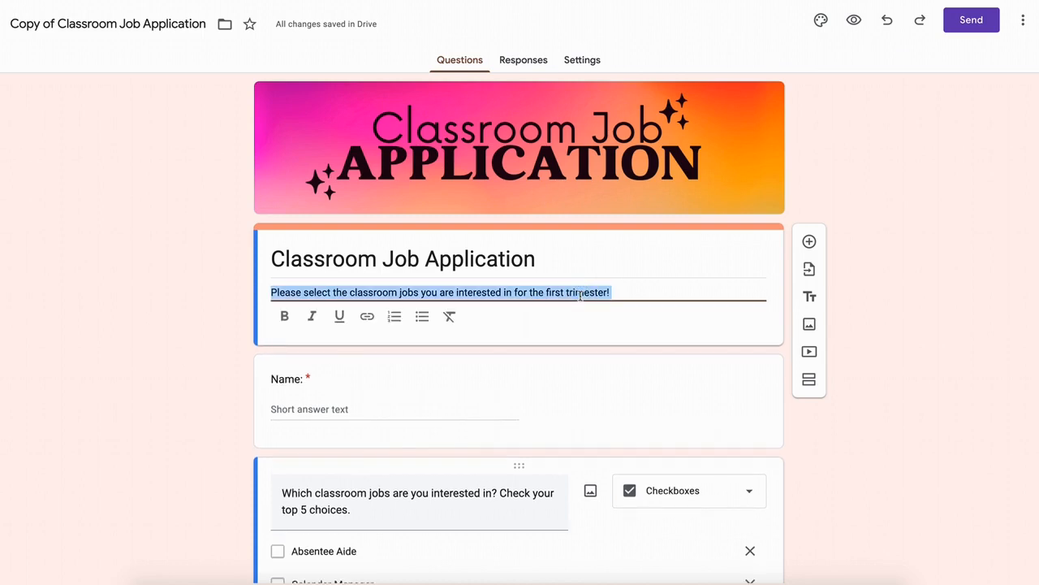
pyautogui.doubleClick(582, 291)
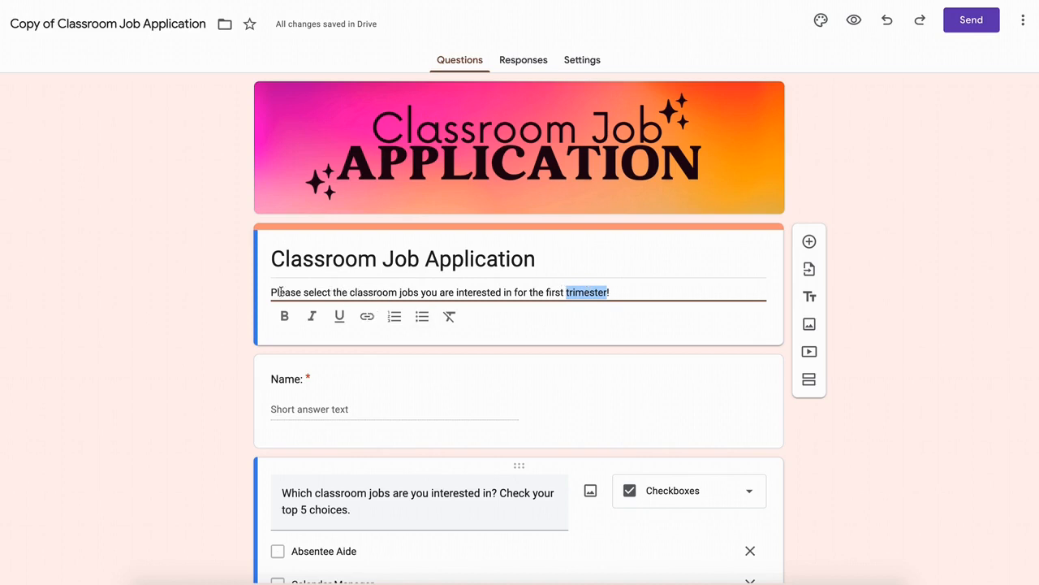
pyautogui.scroll(-2, 650, 292)
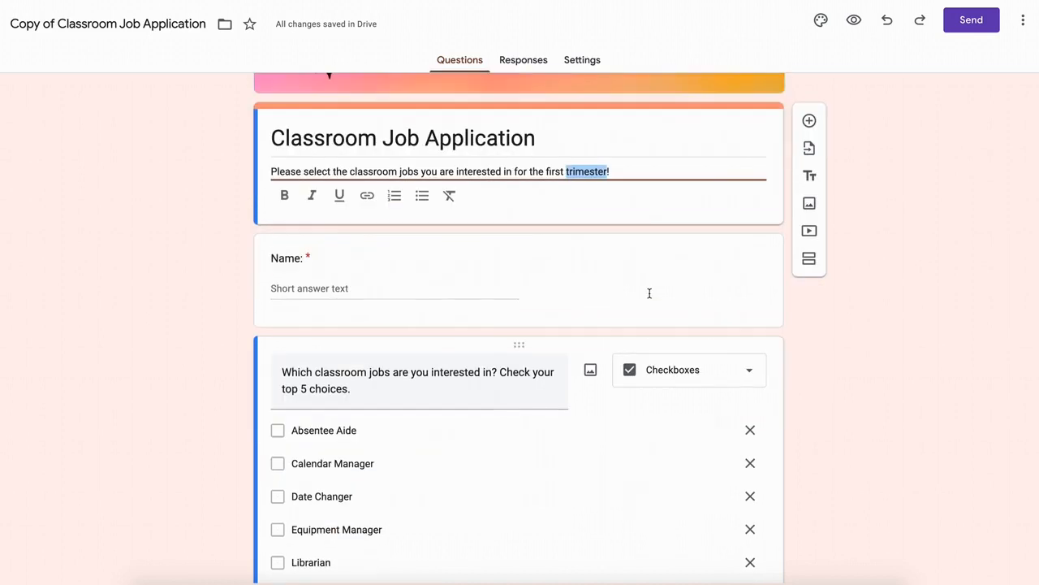
pyautogui.click(318, 267)
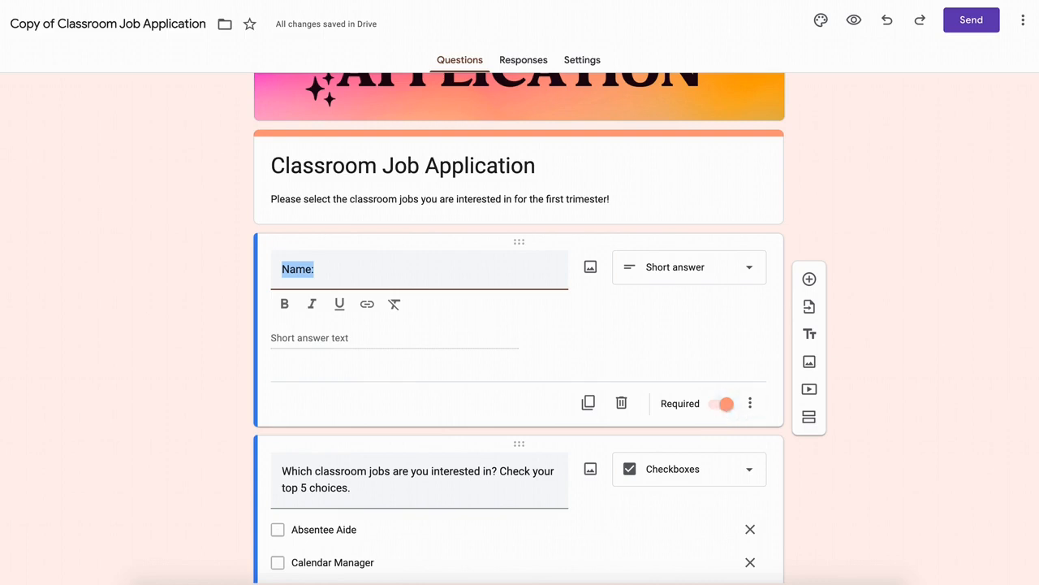
pyautogui.click(920, 162)
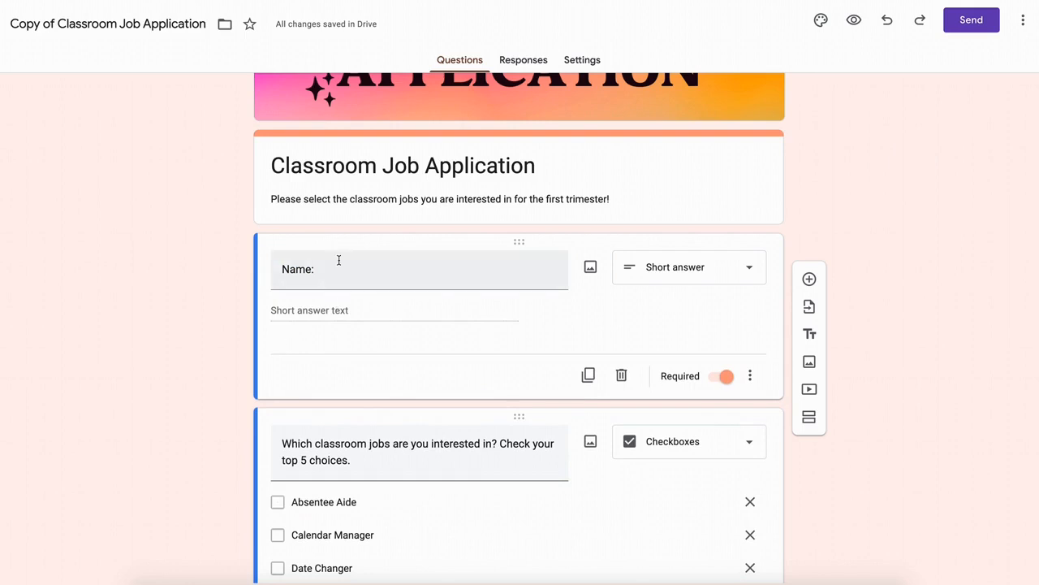
pyautogui.scroll(-1, 338, 260)
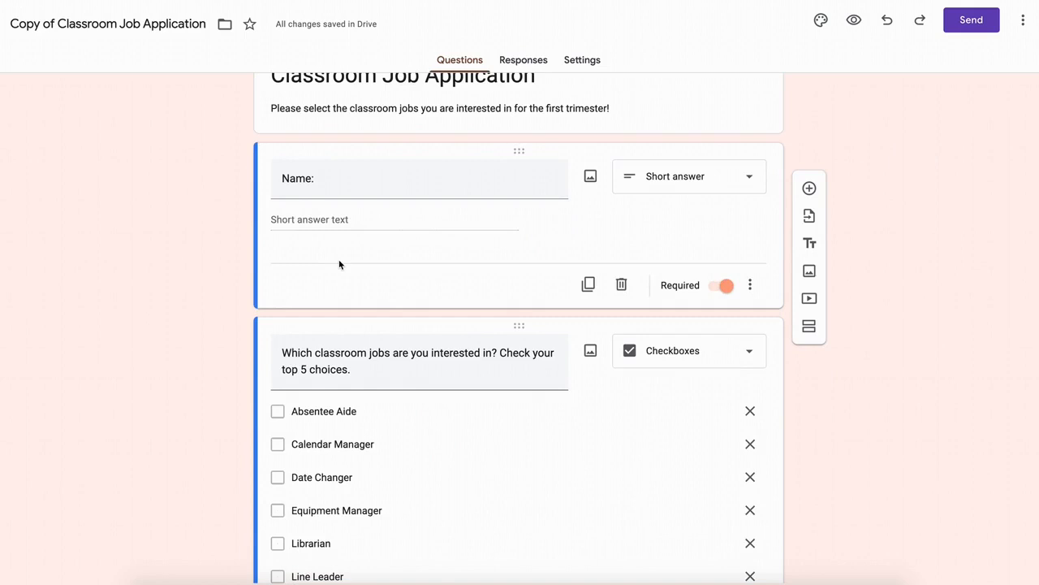
pyautogui.scroll(-2, 338, 260)
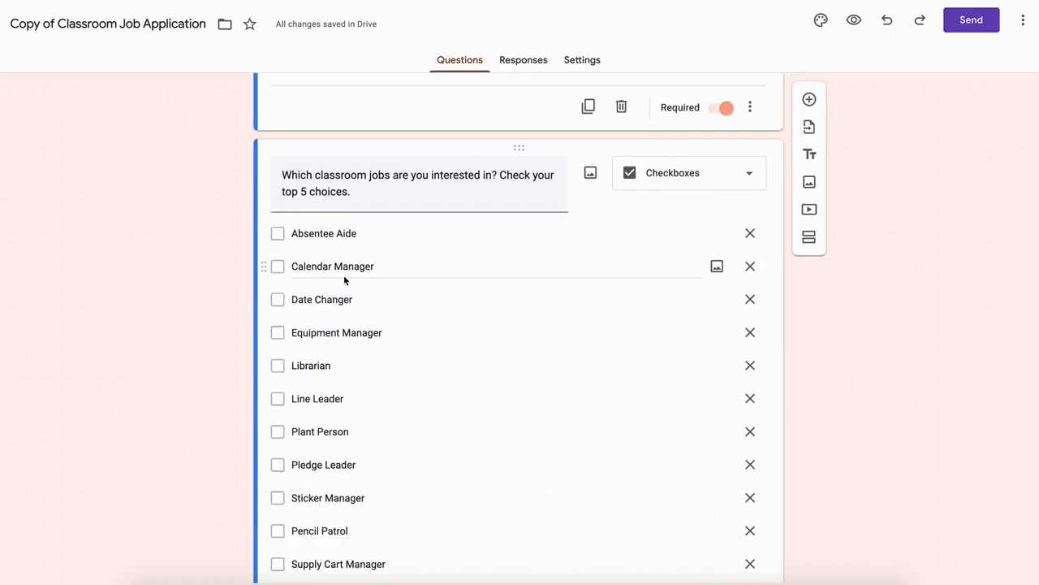
pyautogui.scroll(-2, 343, 274)
pyautogui.scroll(2, 344, 277)
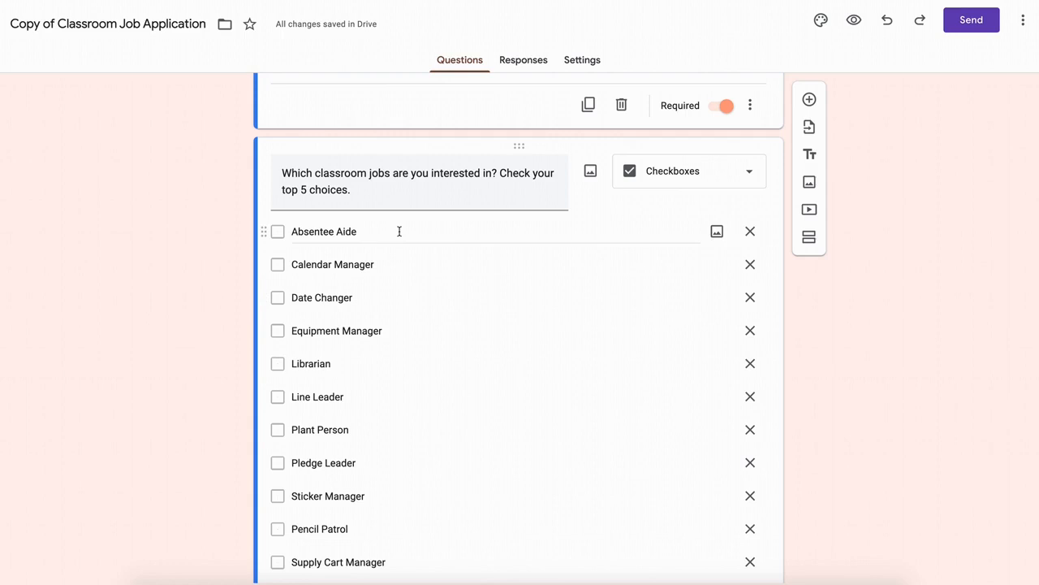
# Step: Remove the Absentee Aide option from the classroom jobs question
pyautogui.scroll(-3, 399, 232)
pyautogui.scroll(3, 399, 231)
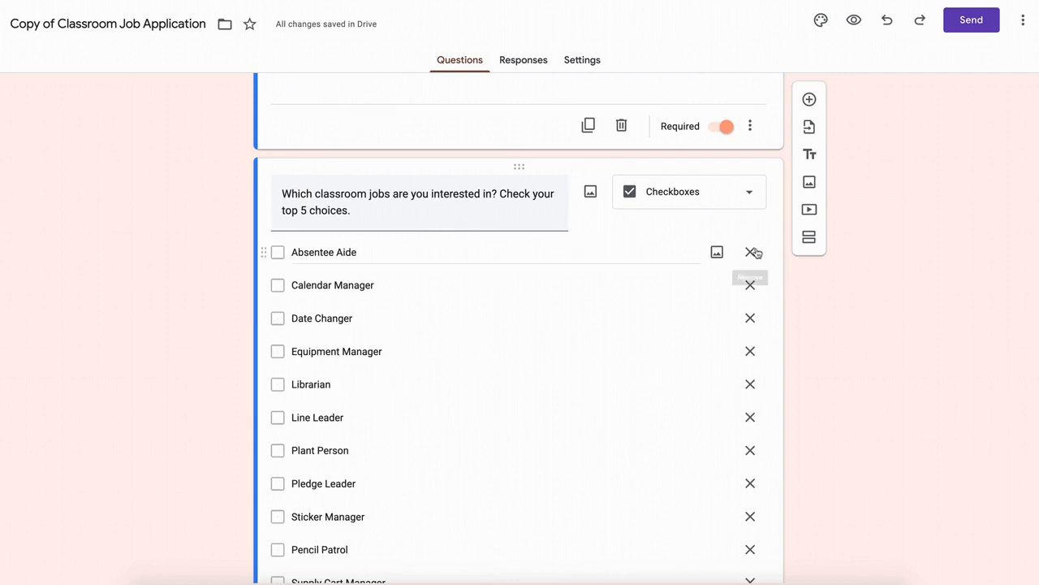
pyautogui.scroll(-1, 750, 254)
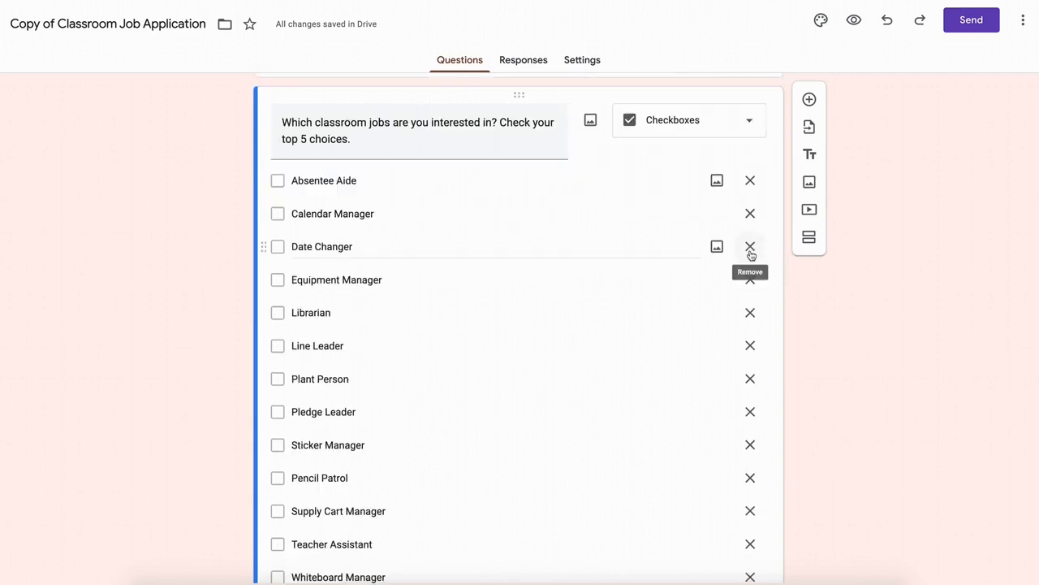
pyautogui.click(751, 180)
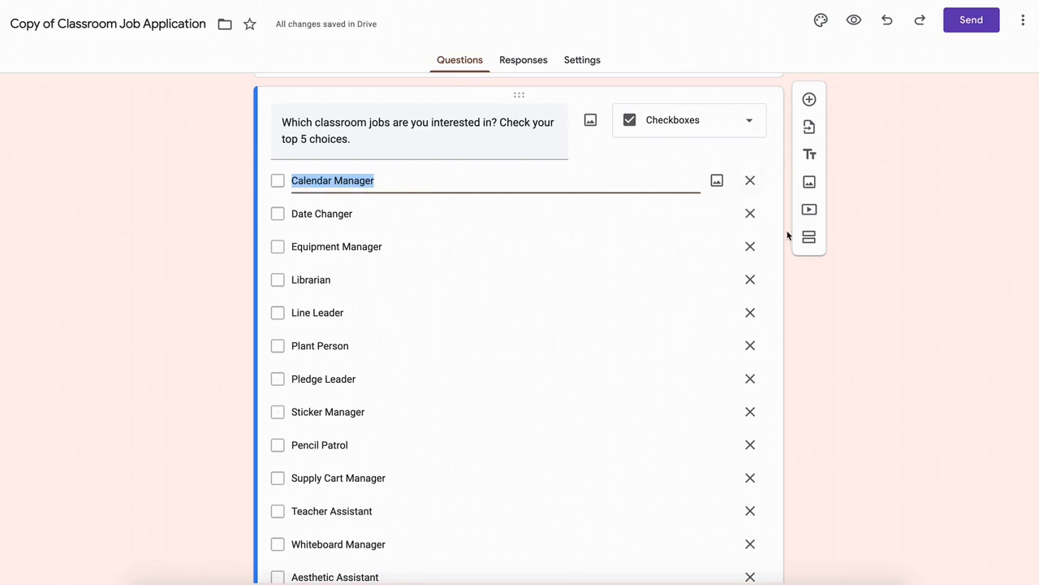
# Step: Extend the Calendar Manager option to read "Calendar Manager - Change out the calendar at the beginning of each month!"
pyautogui.click(398, 180)
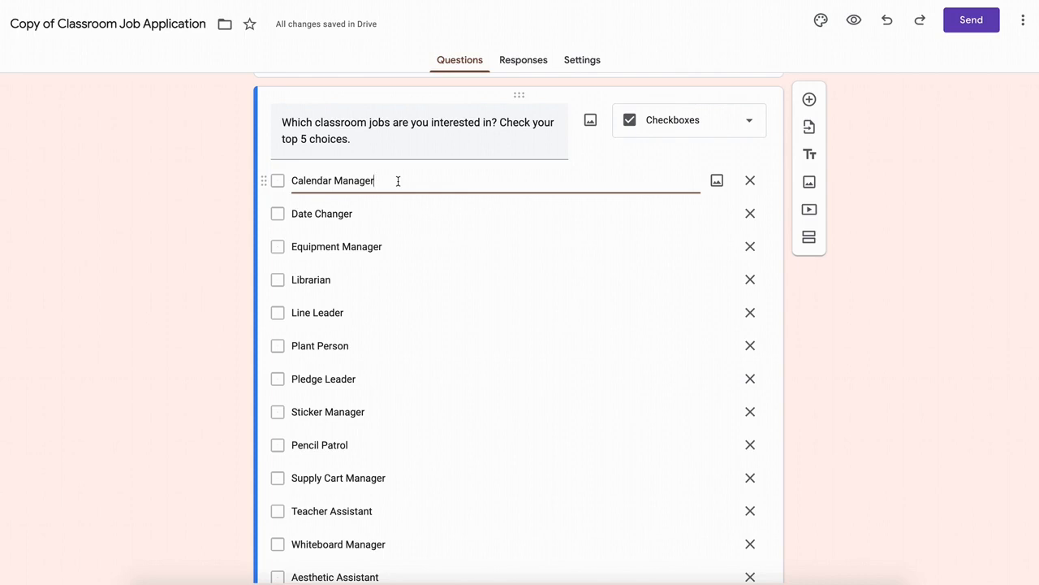
pyautogui.write('-')
pyautogui.write('Change out the calendar at the ')
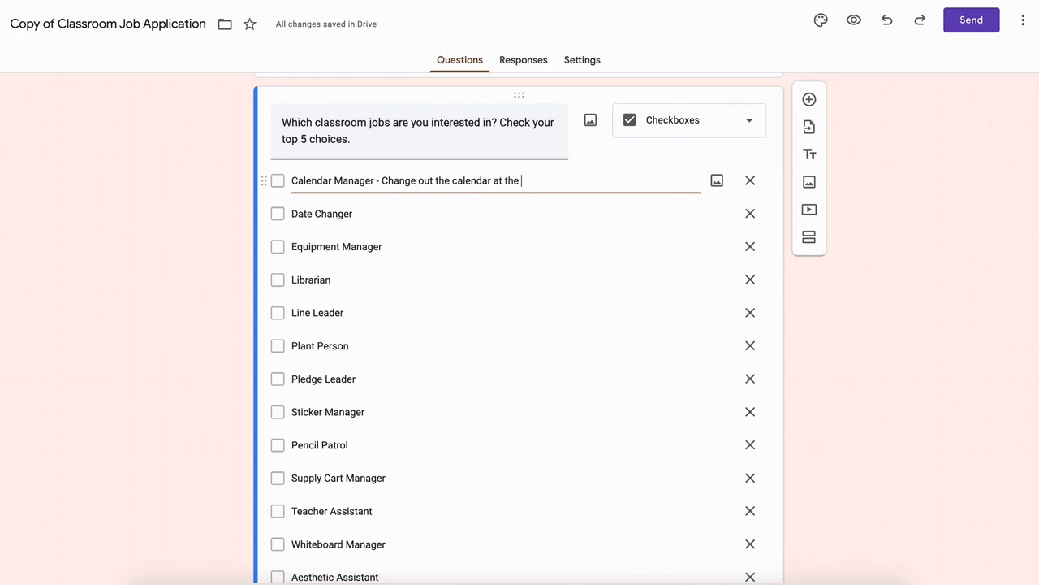
pyautogui.write('beginning of each month')
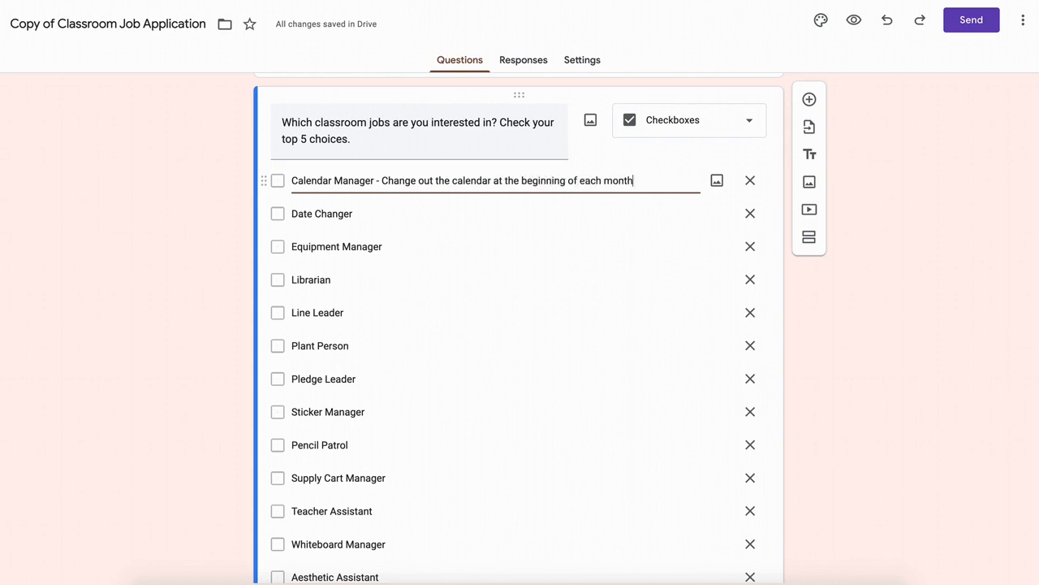
pyautogui.write('!')
pyautogui.click(875, 289)
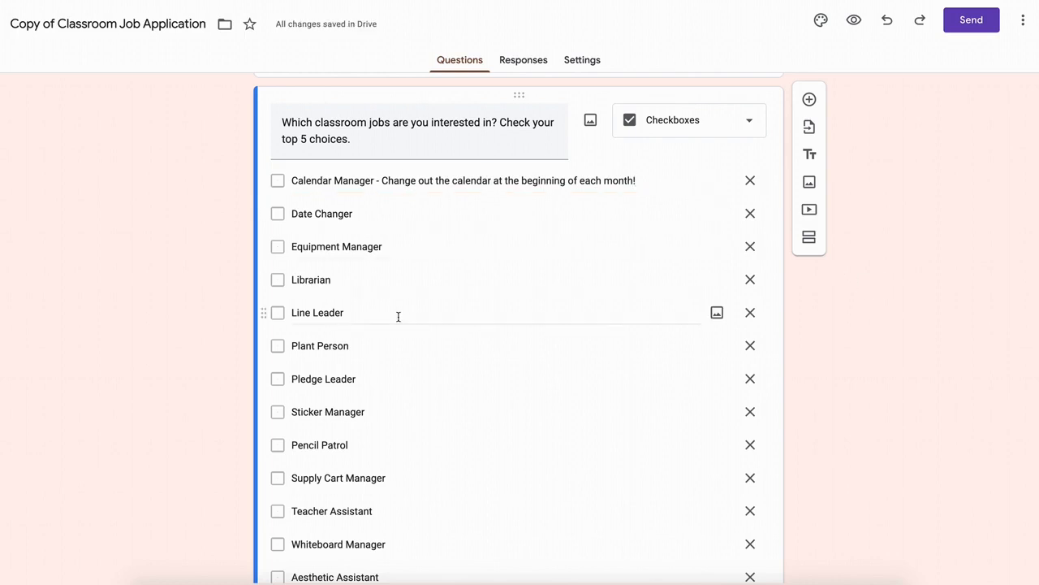
# Step: Add a new option at the end of the classroom jobs list and remove it again
pyautogui.scroll(-3, 353, 442)
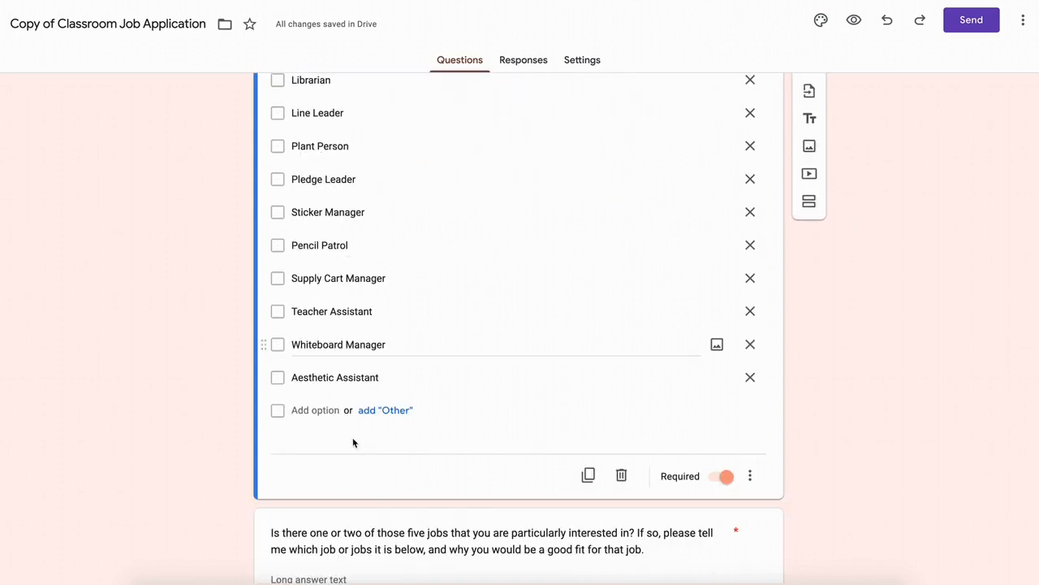
pyautogui.click(317, 412)
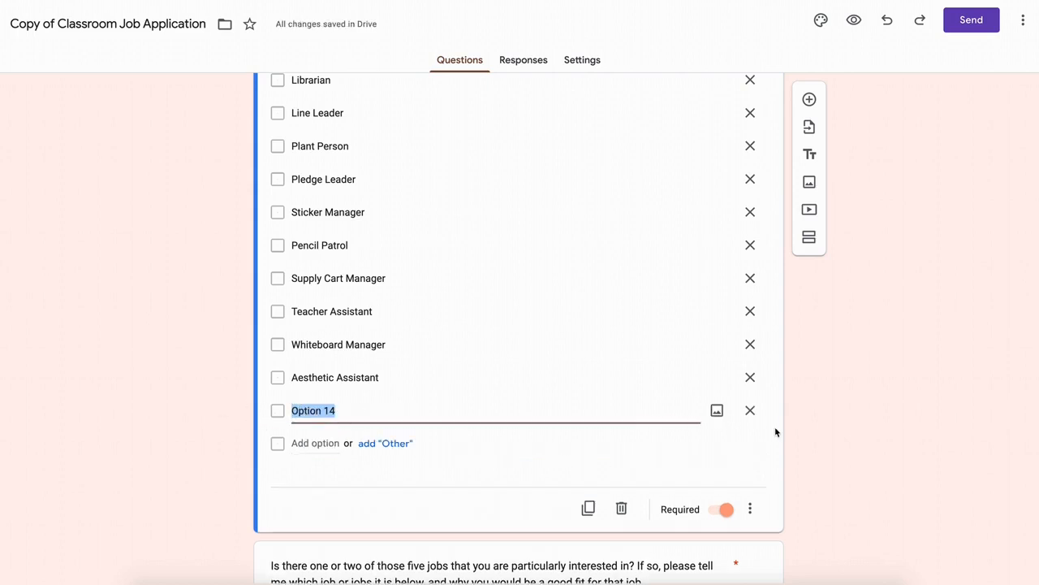
pyautogui.click(751, 411)
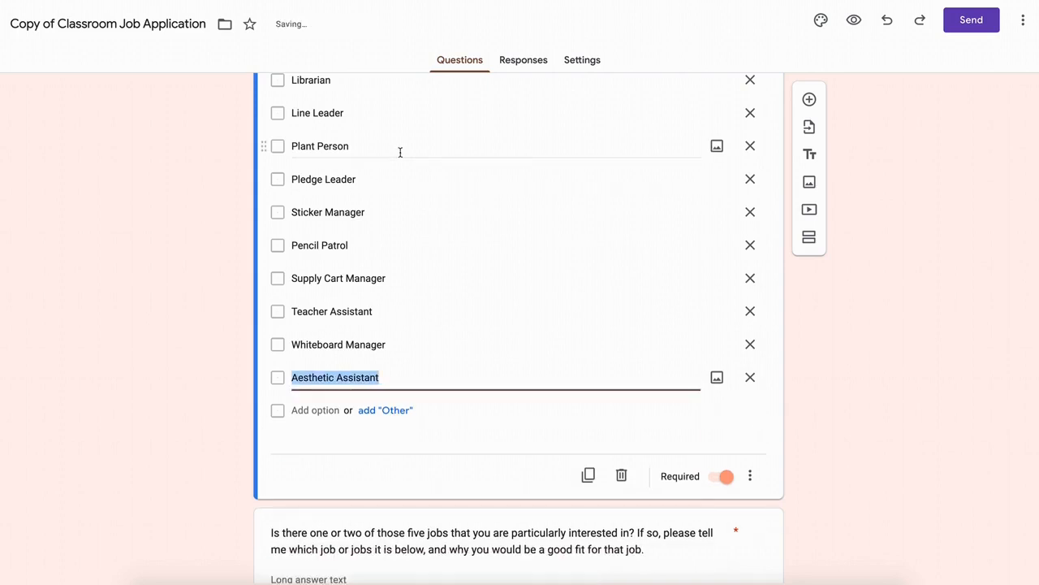
# Step: Review the edited list of classroom jobs and the two long-answer questions at the end of the form
pyautogui.scroll(2, 401, 152)
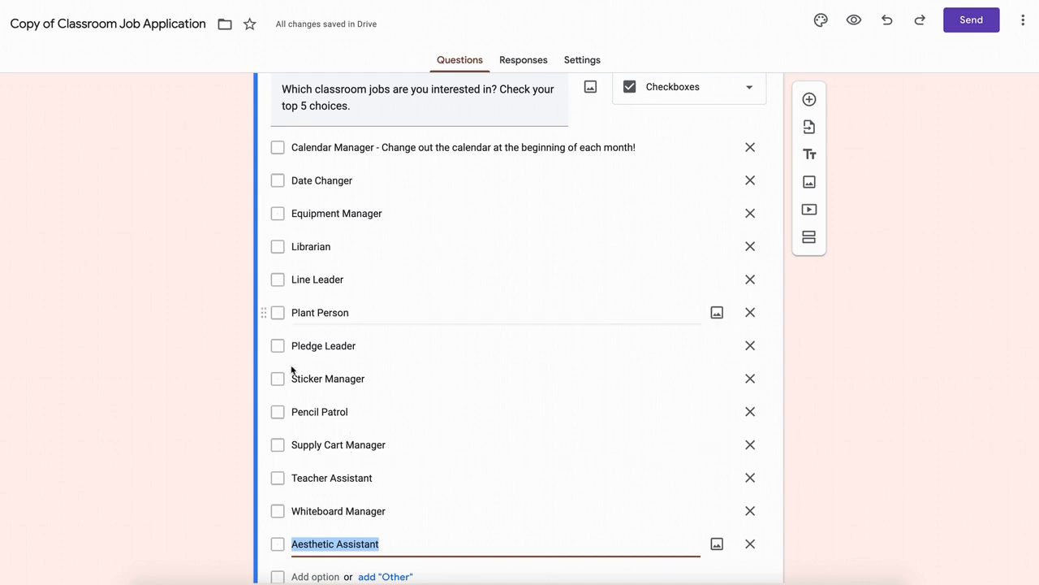
pyautogui.scroll(-3, 272, 268)
pyautogui.scroll(-2, 272, 269)
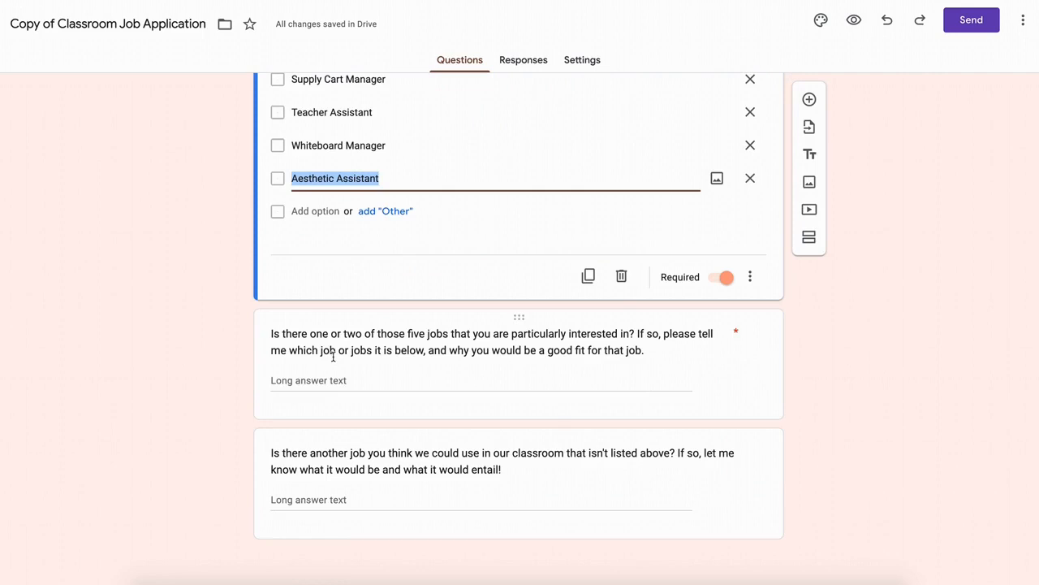
pyautogui.scroll(6, 333, 357)
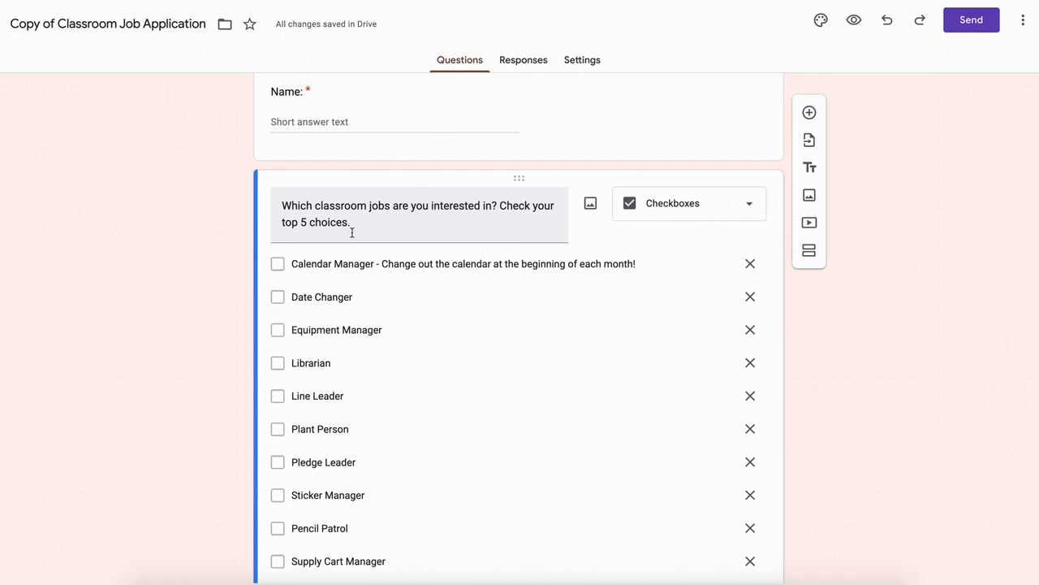
pyautogui.scroll(-2, 352, 232)
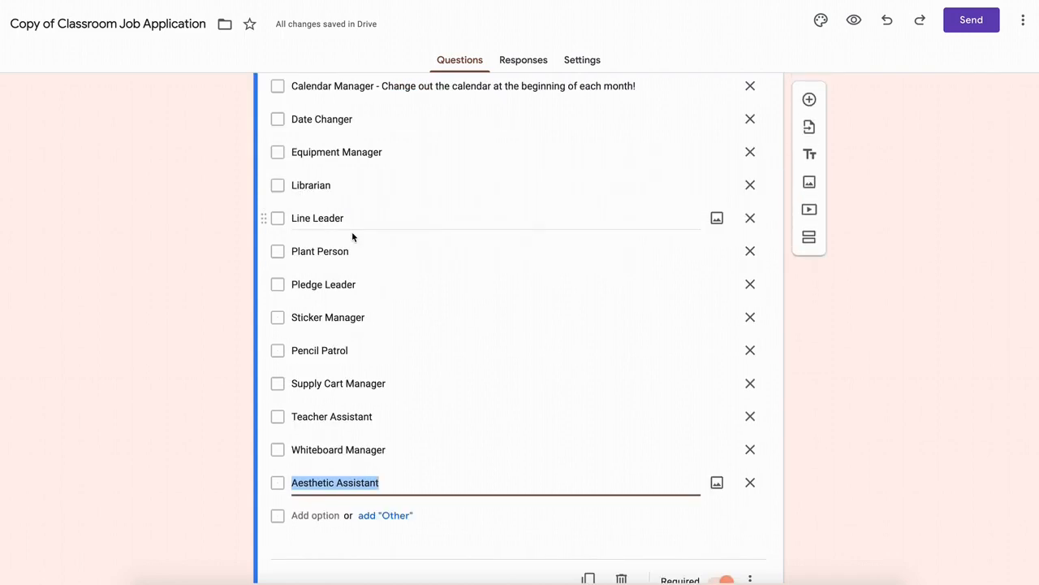
pyautogui.scroll(-3, 331, 278)
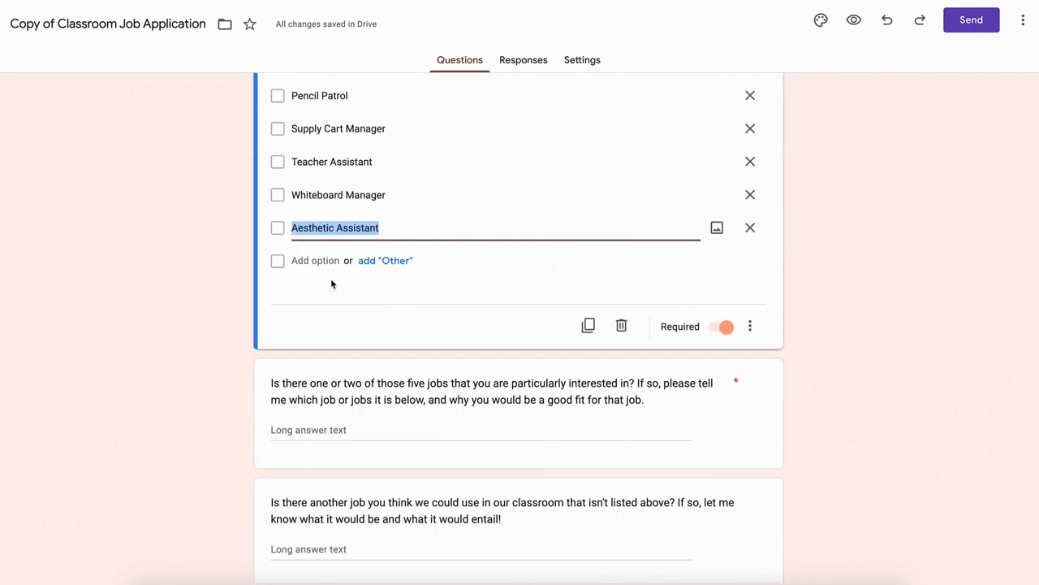
pyautogui.scroll(-1, 374, 431)
pyautogui.click(374, 430)
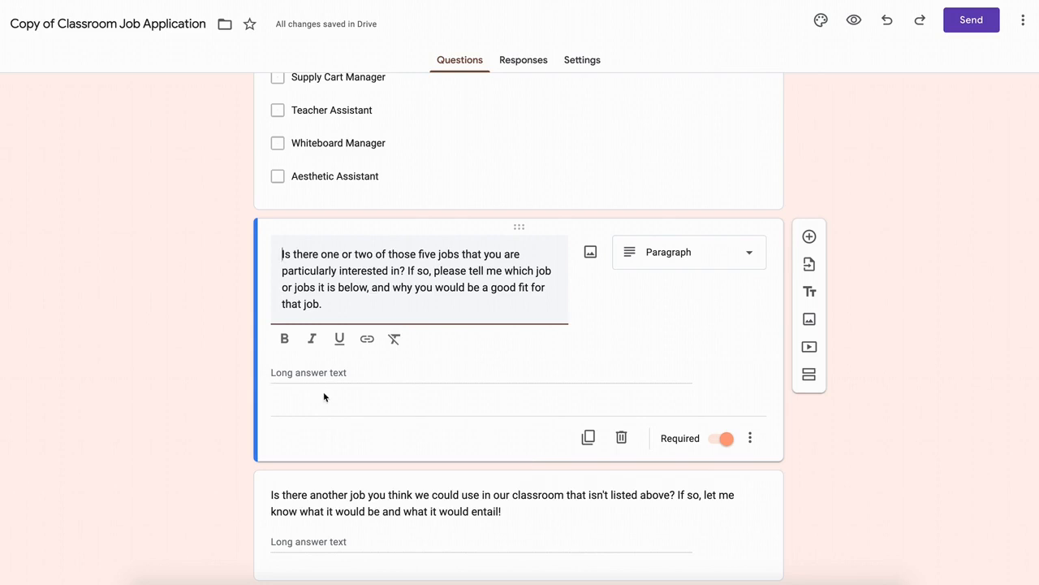
pyautogui.scroll(-1, 324, 397)
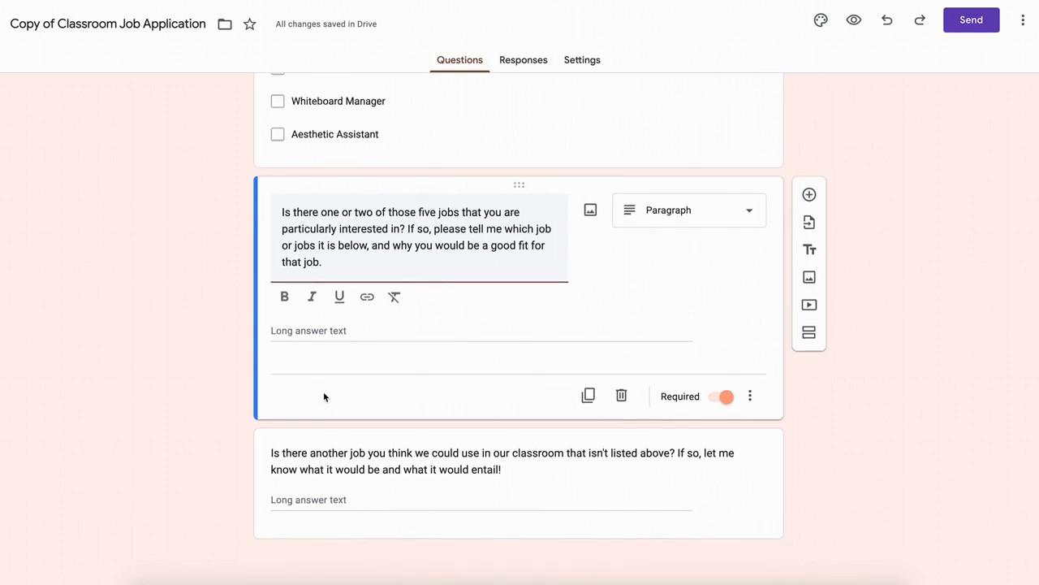
pyautogui.click(401, 469)
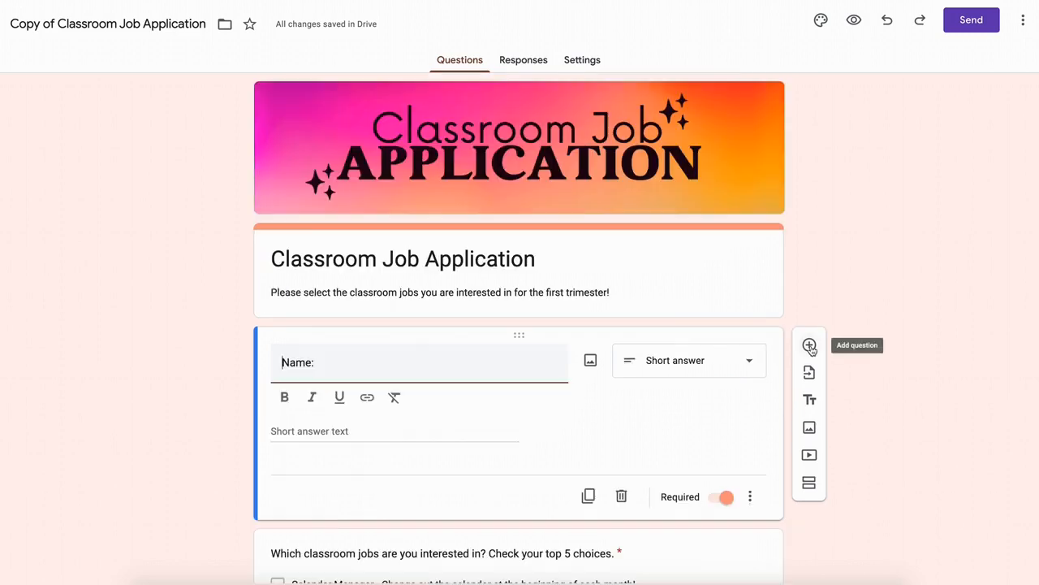
# Step: Add a paragraph question titled "Address:" below the Name question and delete it again
pyautogui.click(809, 347)
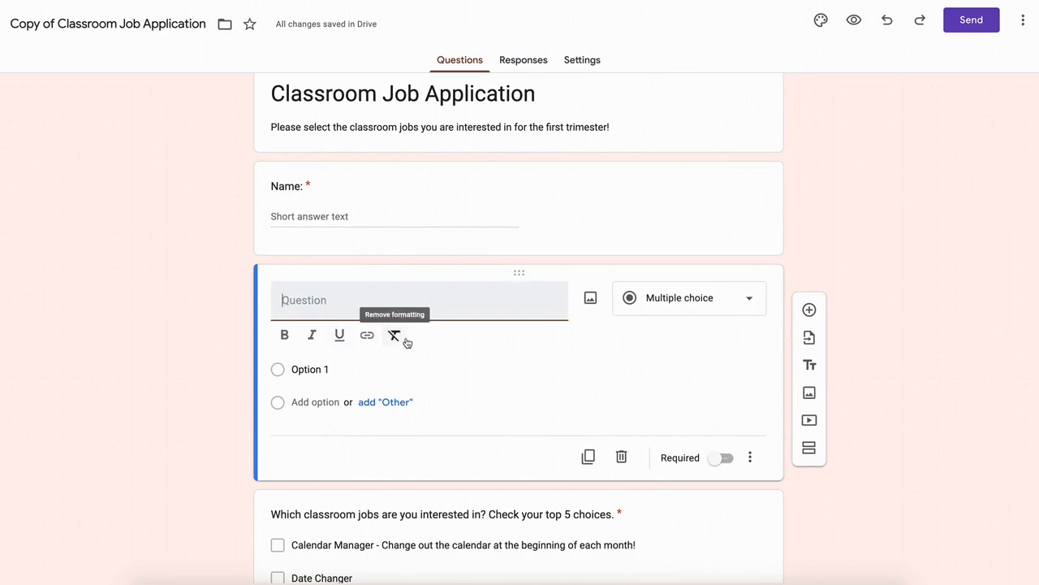
pyautogui.write('Address:')
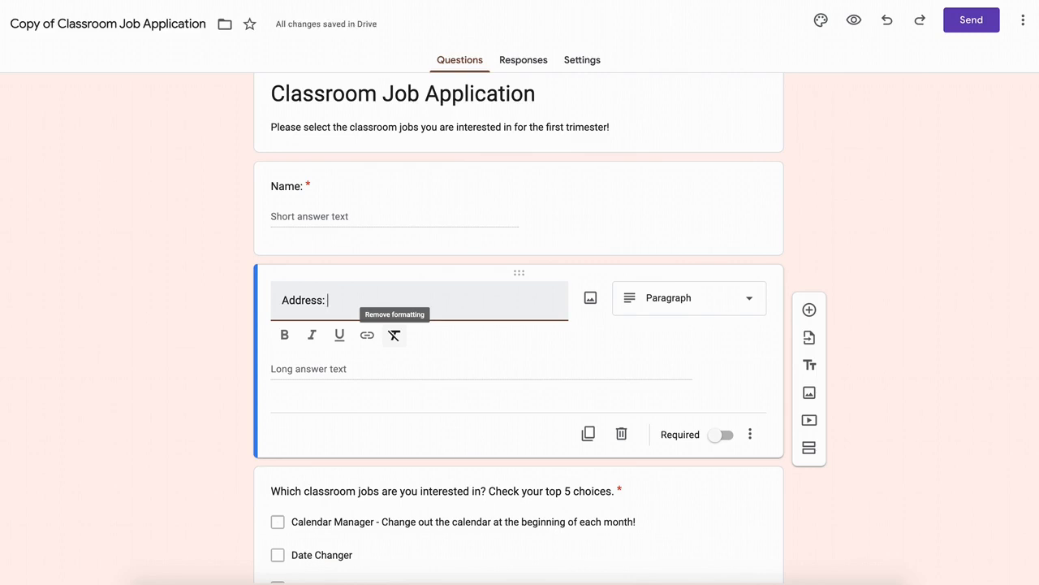
pyautogui.click(224, 359)
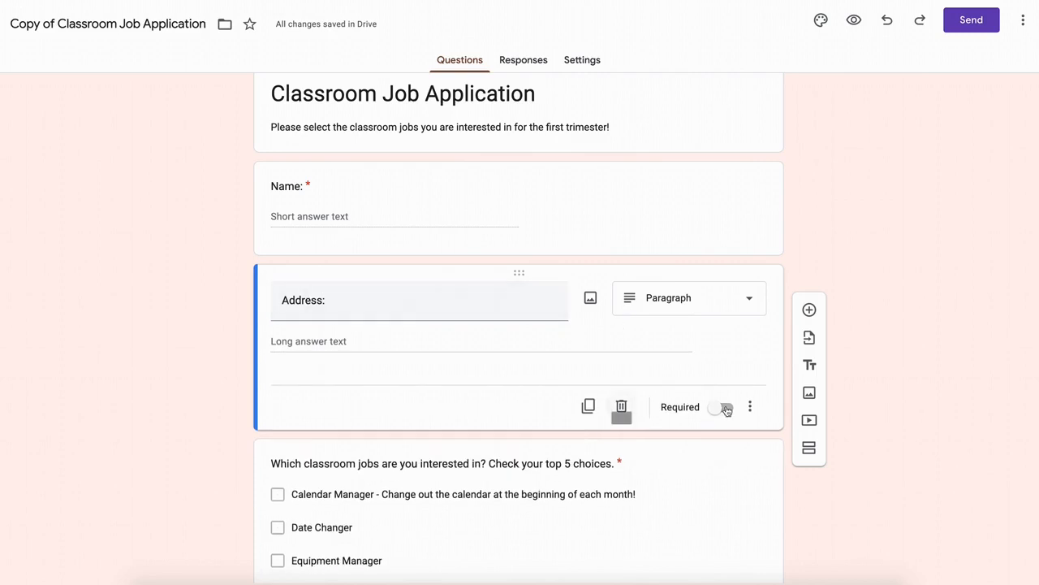
pyautogui.click(724, 409)
pyautogui.click(621, 407)
# Step: Review the whole form from the header banner down to the final long-answer question
pyautogui.scroll(2, 390, 280)
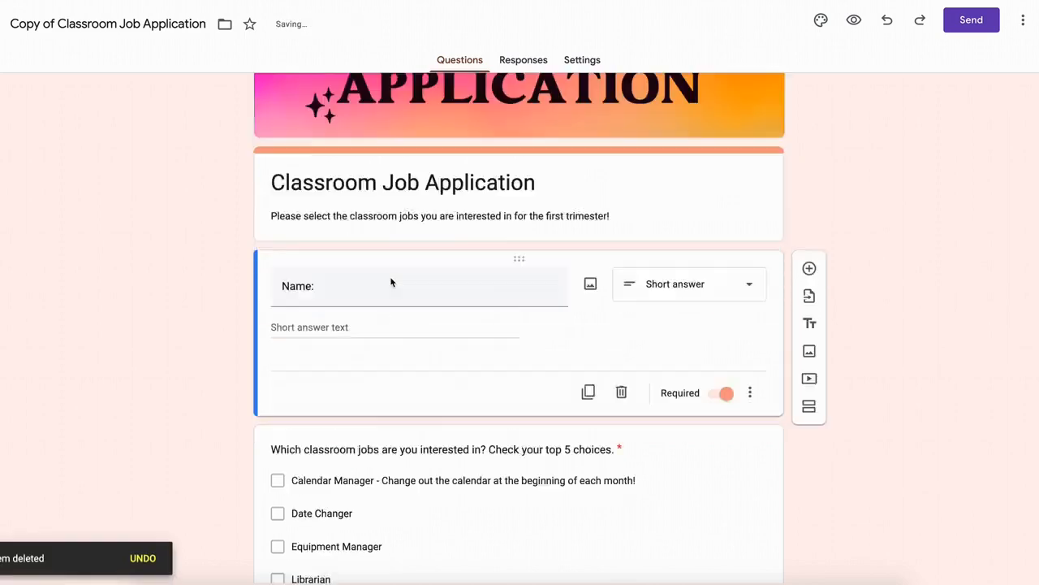
pyautogui.scroll(-8, 357, 505)
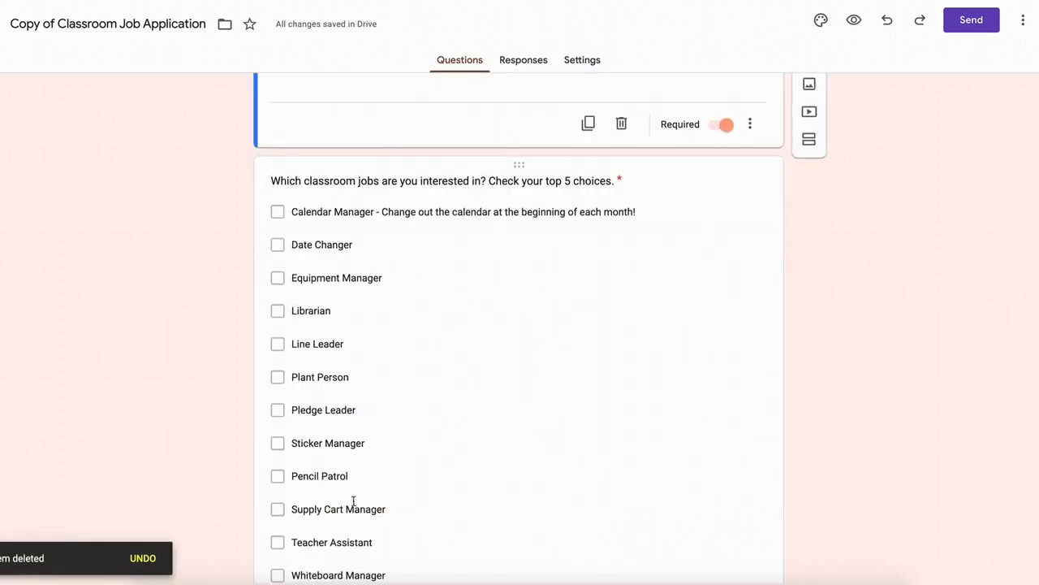
pyautogui.scroll(9, 350, 501)
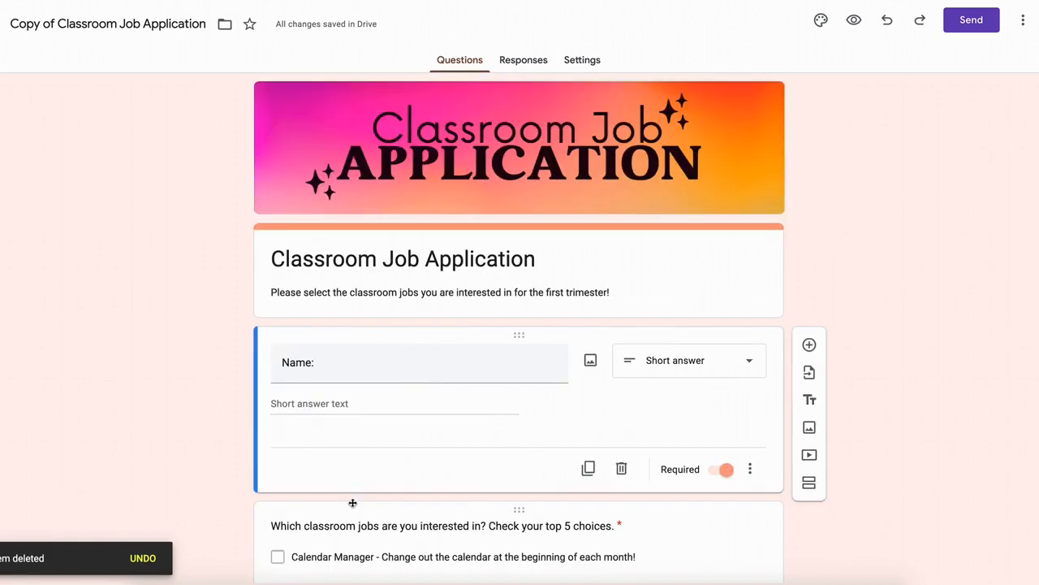
pyautogui.scroll(-8, 352, 502)
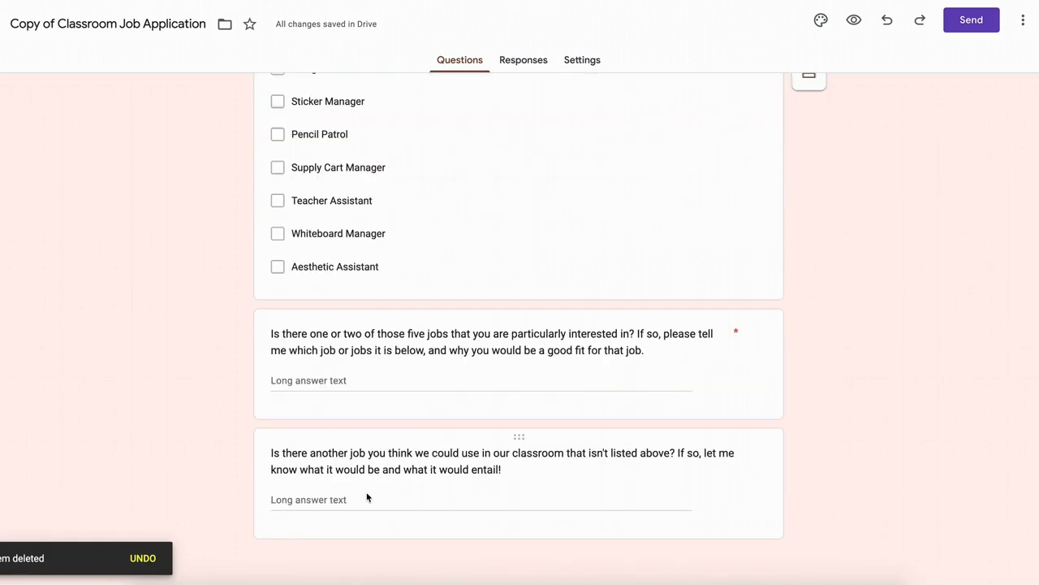
pyautogui.scroll(9, 368, 498)
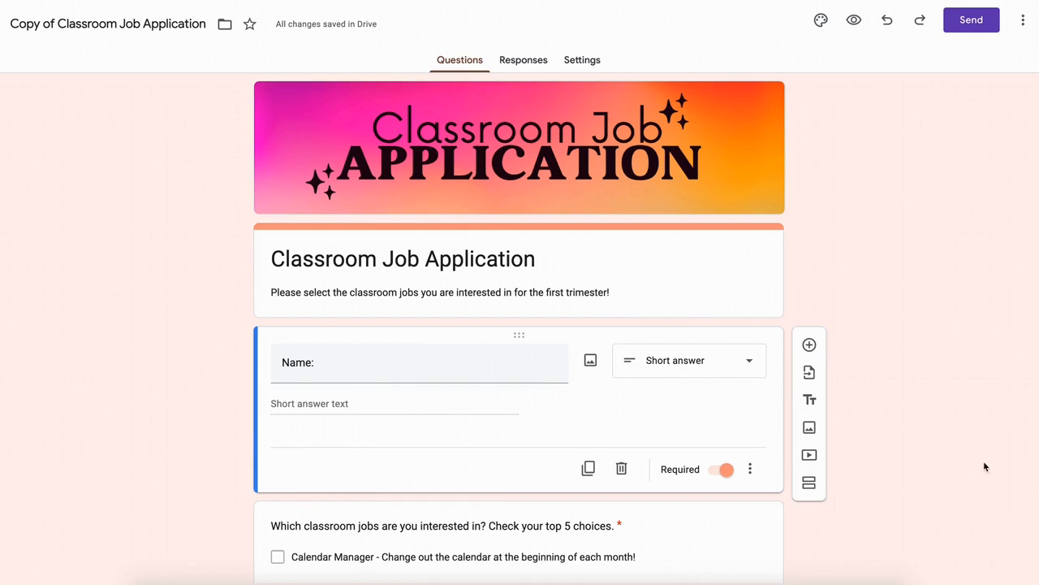
# Step: Generate a shortened link for sending the form and paste it as the QR code's URL on QR.io
pyautogui.click(970, 25)
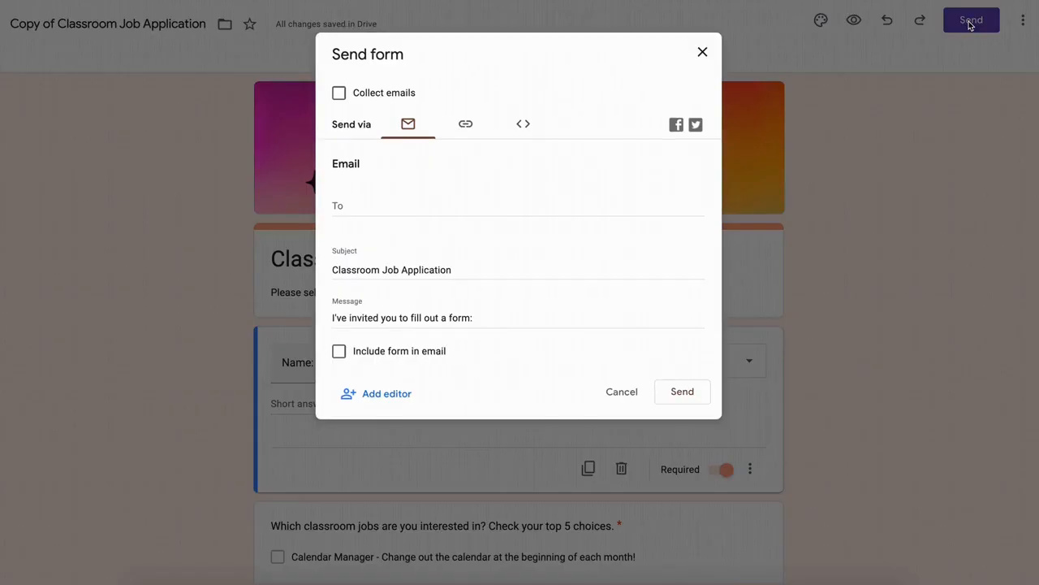
pyautogui.click(467, 128)
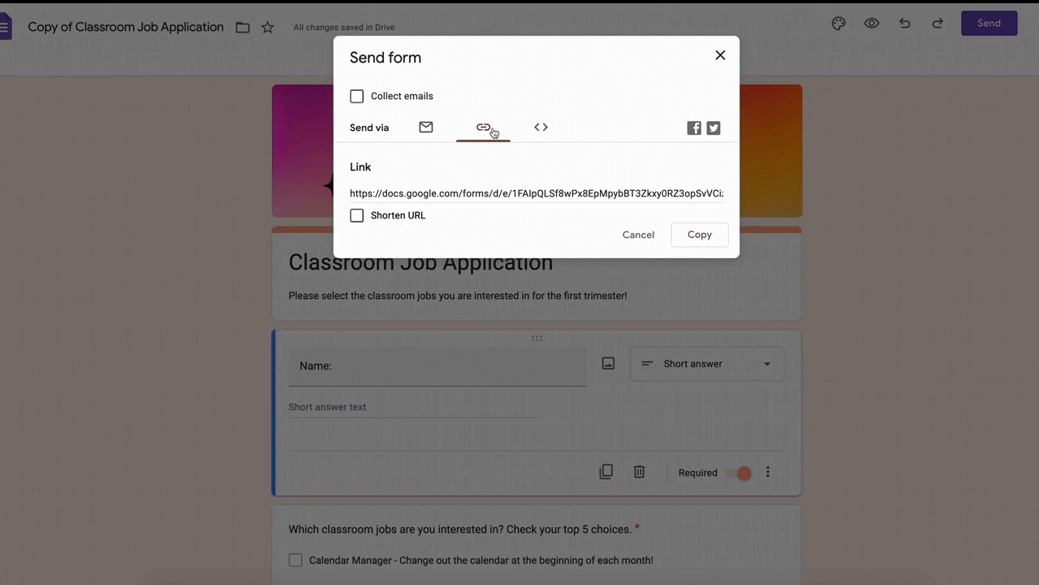
pyautogui.click(358, 215)
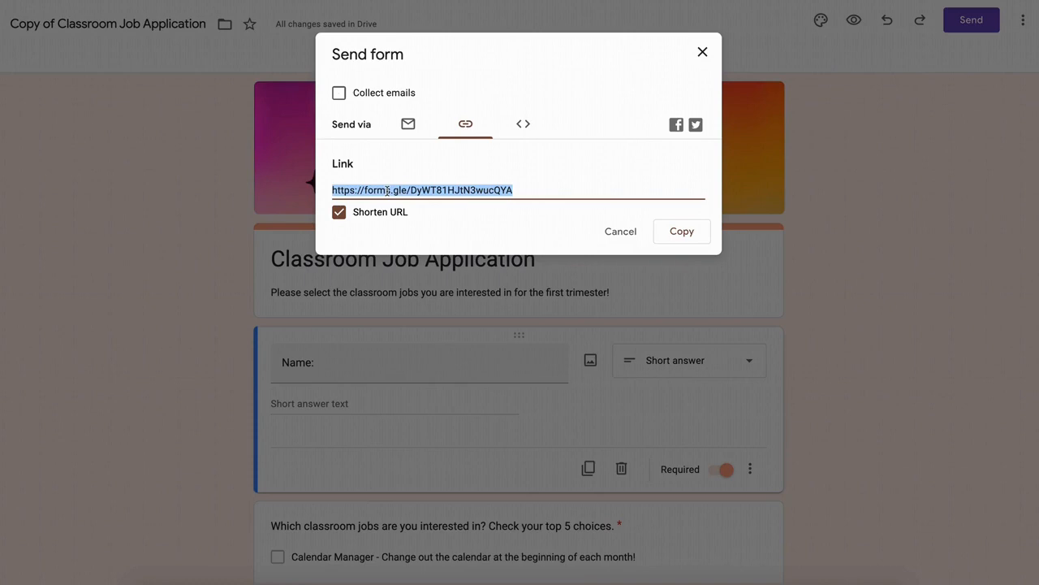
pyautogui.click(429, 190)
pyautogui.click(702, 52)
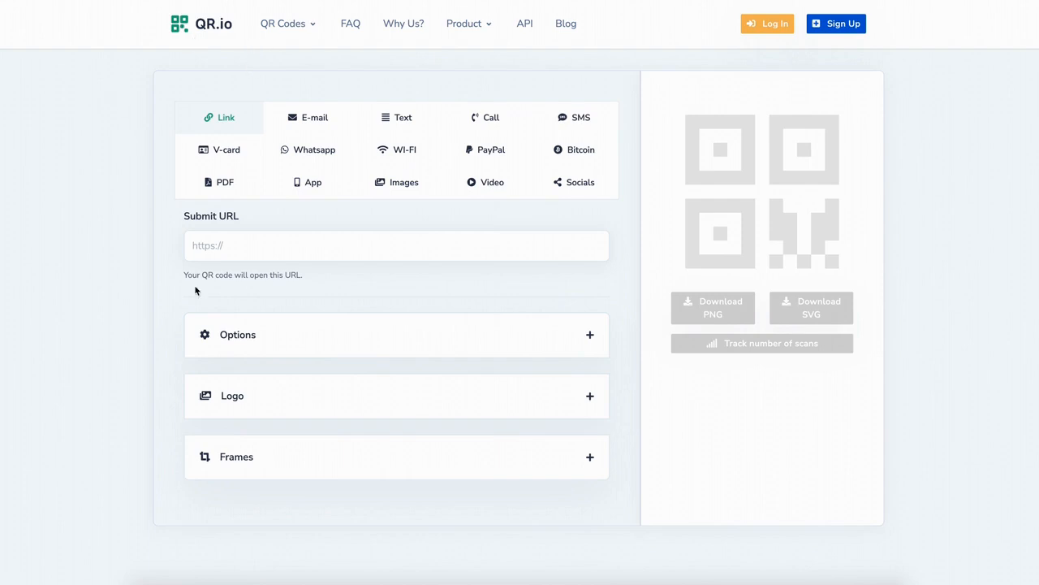
pyautogui.click(225, 247)
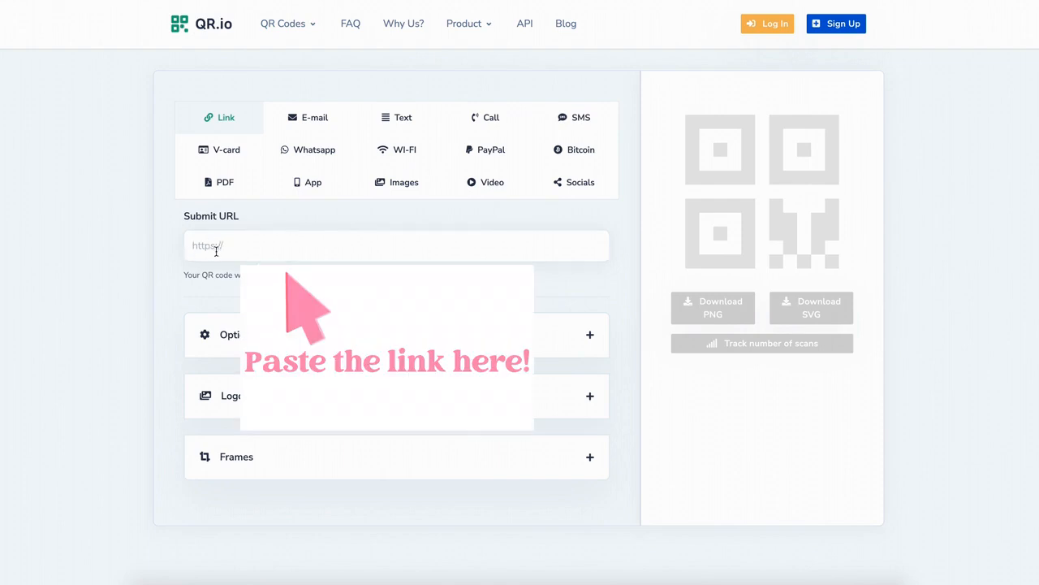
pyautogui.hotkey('ctrl', 'v')
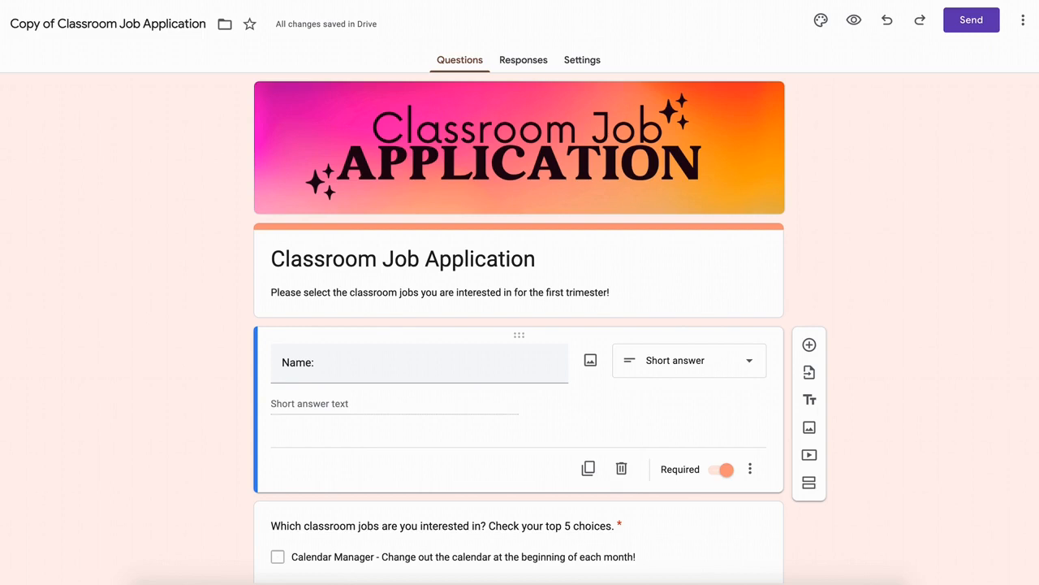
# Step: Show the form's responses and check the proposed spreadsheet name in the response destination options, without creating the spreadsheet
pyautogui.click(524, 60)
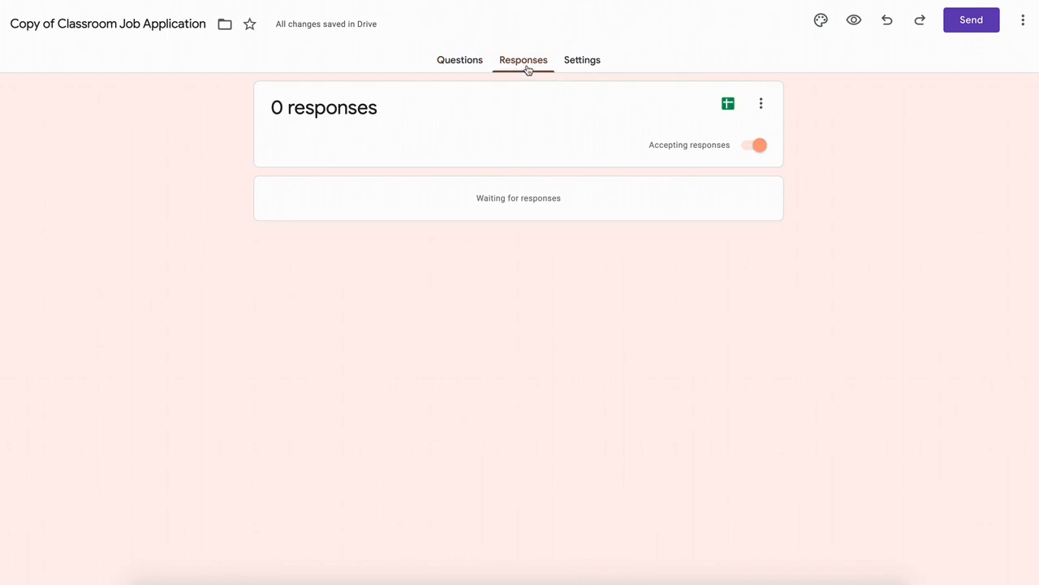
pyautogui.click(729, 109)
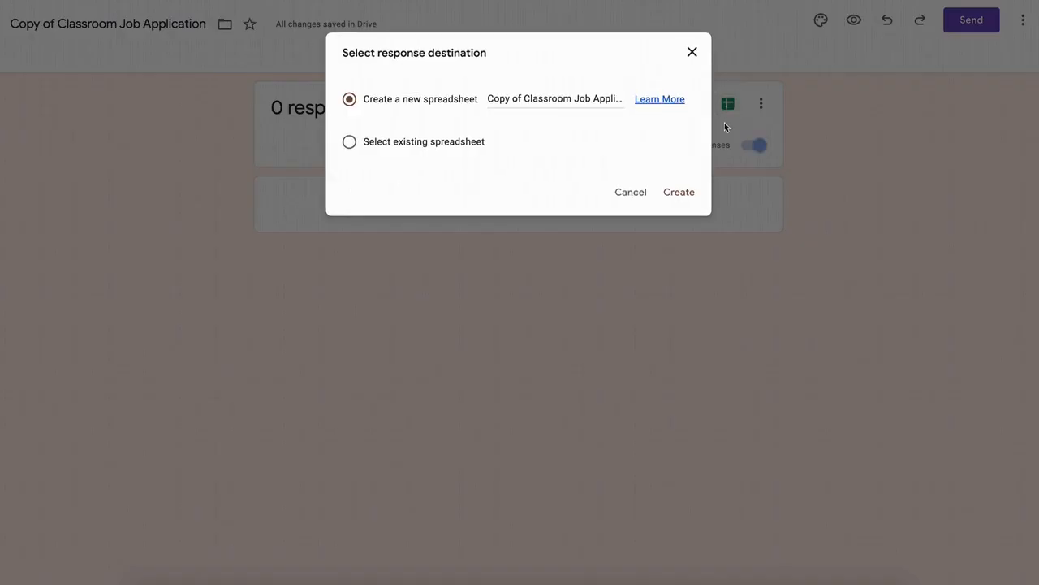
pyautogui.click(528, 99)
pyautogui.click(692, 53)
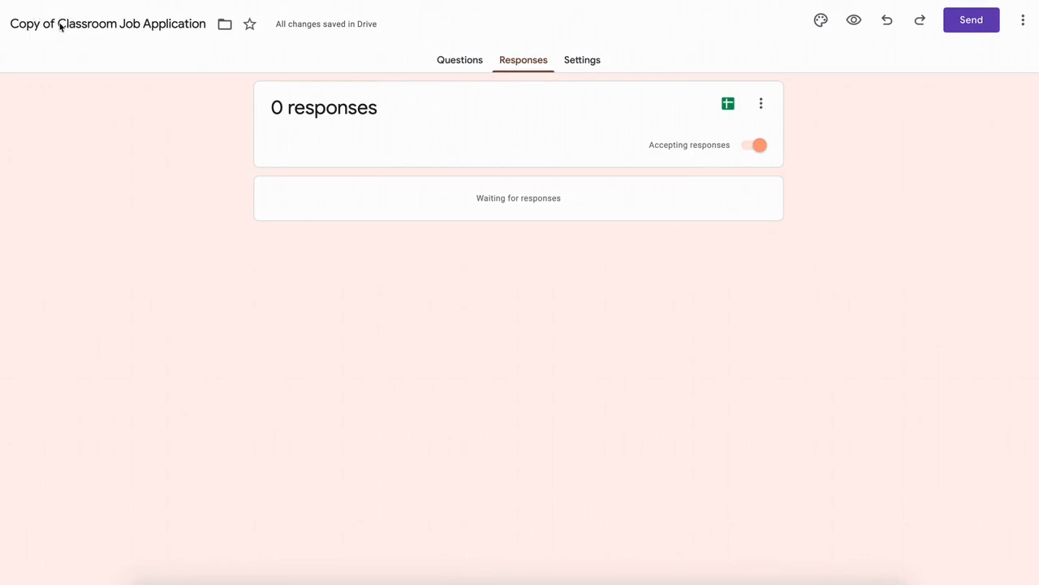
# Step: Rename the form as "Classroom Job Application" by removing "Copy of" from its file name
pyautogui.click(60, 25)
pyautogui.moveTo(60, 26); pyautogui.dragTo(7, 24)
pyautogui.press('BackSpace')
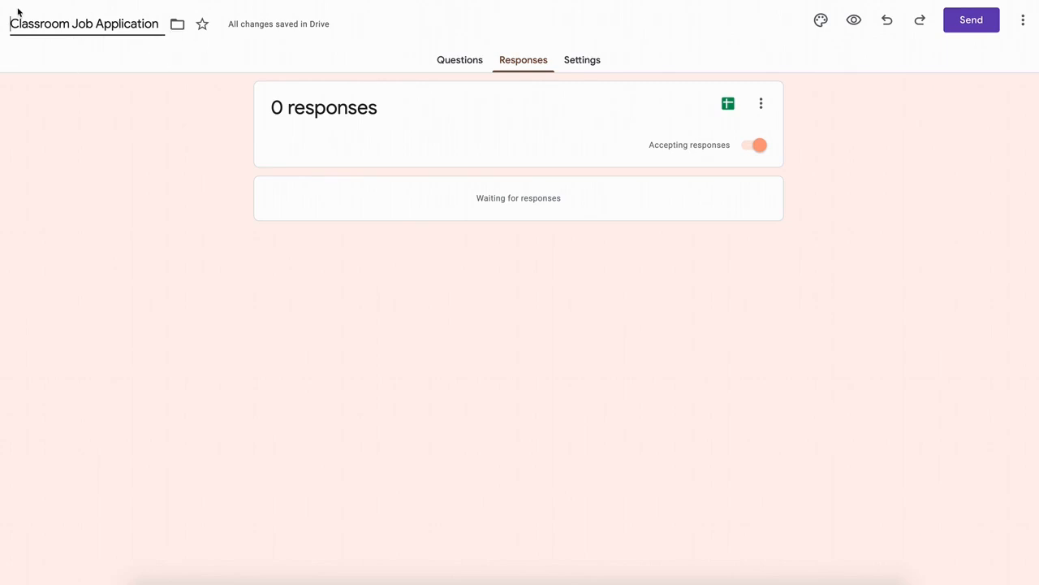
# Step: Create a new spreadsheet as the destination for the form's responses
pyautogui.click(729, 104)
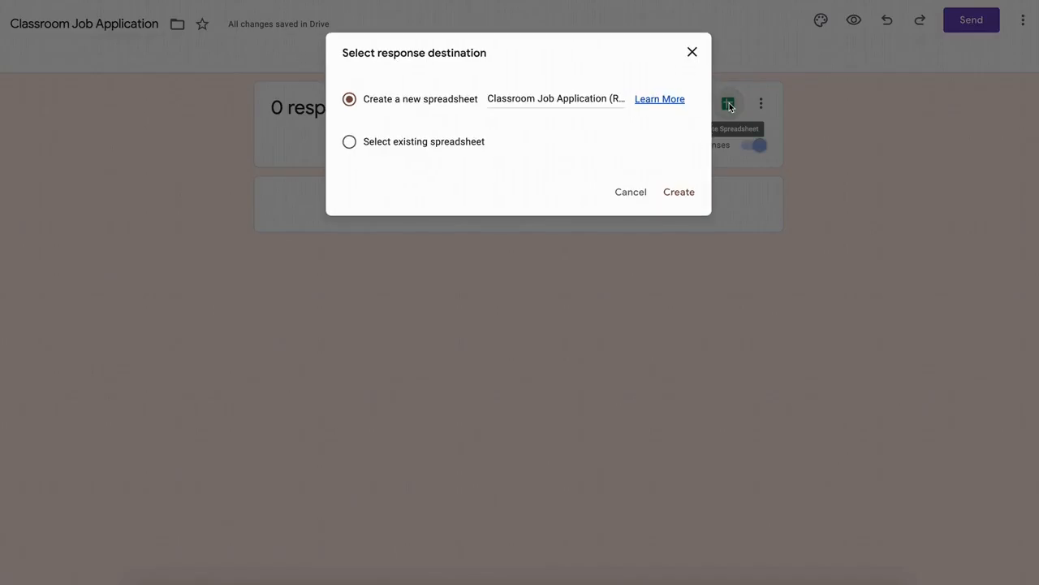
pyautogui.click(676, 198)
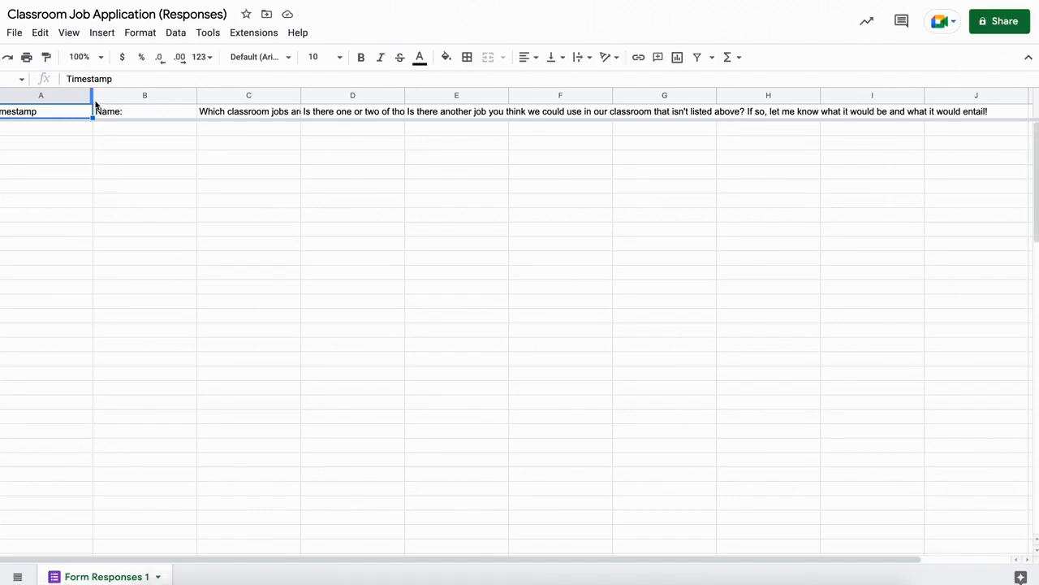
# Step: Adjust the widths of columns A to D in the responses sheet to give the question headers more room
pyautogui.moveTo(135, 95); pyautogui.dragTo(250, 95)
pyautogui.moveTo(355, 95); pyautogui.dragTo(436, 95)
pyautogui.moveTo(538, 94); pyautogui.dragTo(647, 95)
pyautogui.click(646, 95)
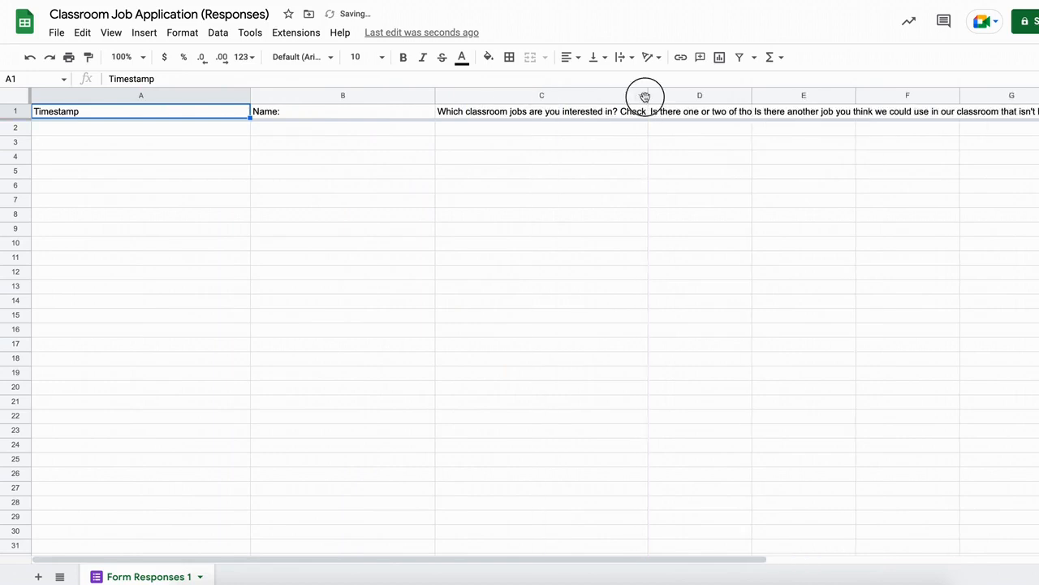
pyautogui.moveTo(650, 101); pyautogui.dragTo(736, 101)
pyautogui.click(710, 243)
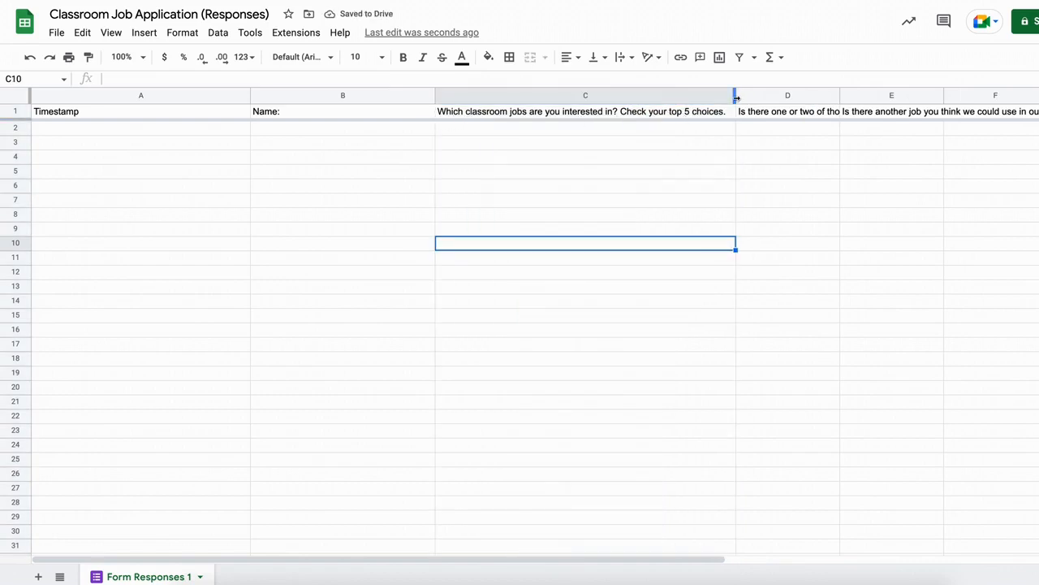
pyautogui.moveTo(736, 97); pyautogui.dragTo(693, 97)
pyautogui.moveTo(800, 99); pyautogui.dragTo(905, 99)
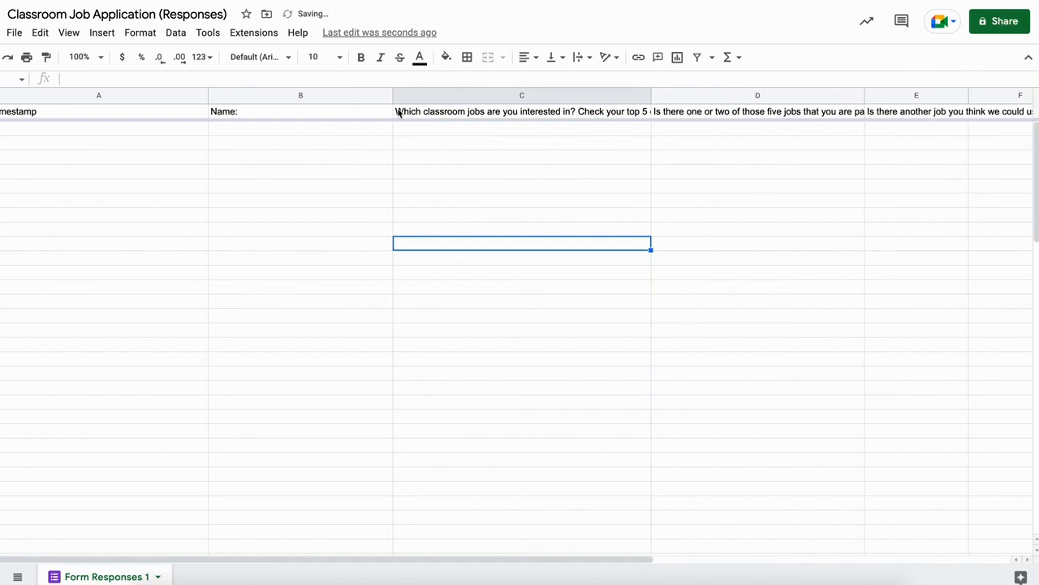
pyautogui.click(74, 202)
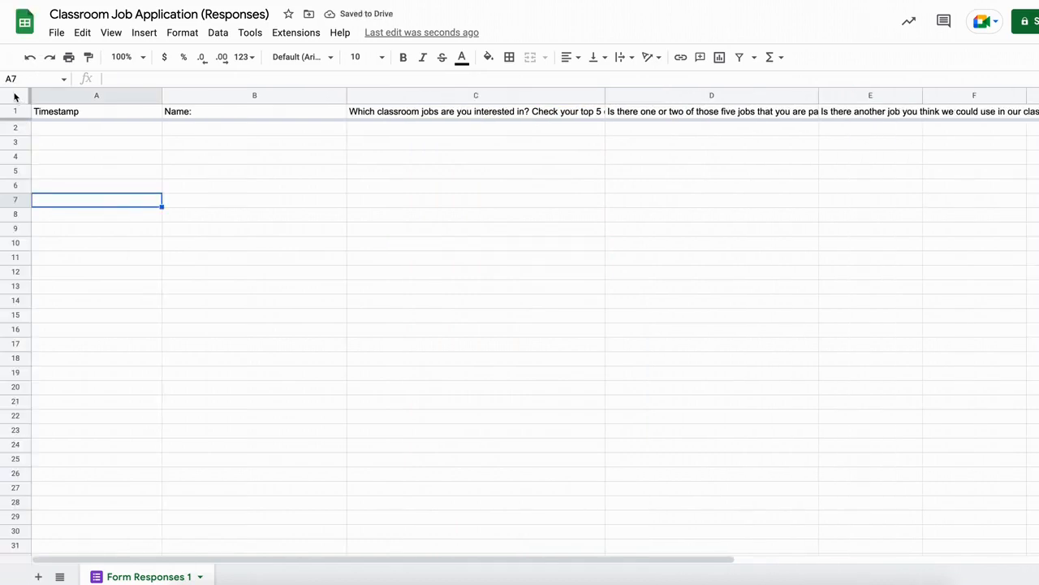
# Step: Set text wrapping to Wrap for all cells of the responses sheet
pyautogui.click(17, 97)
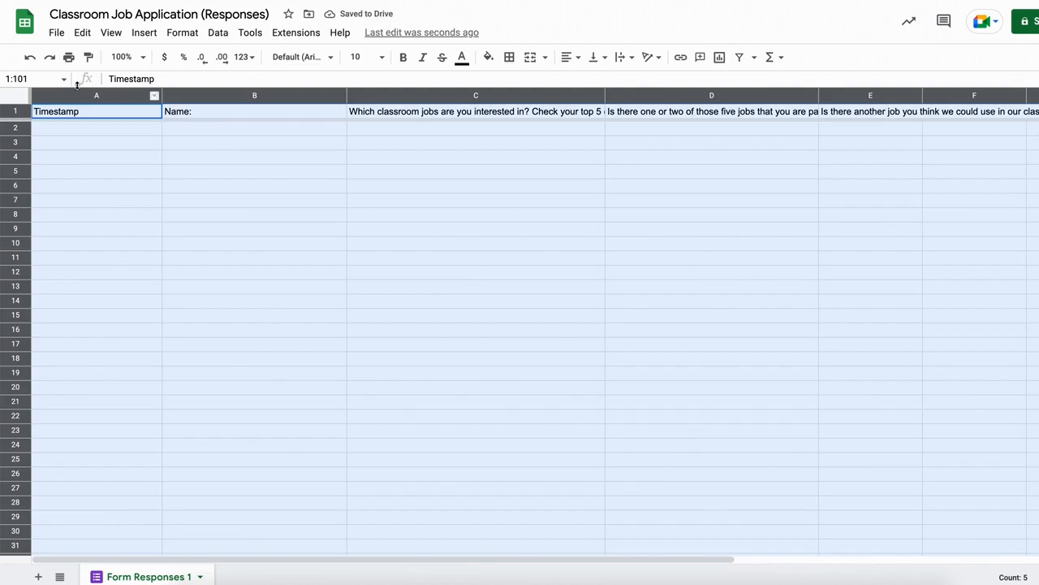
pyautogui.click(183, 33)
pyautogui.moveTo(276, 160)
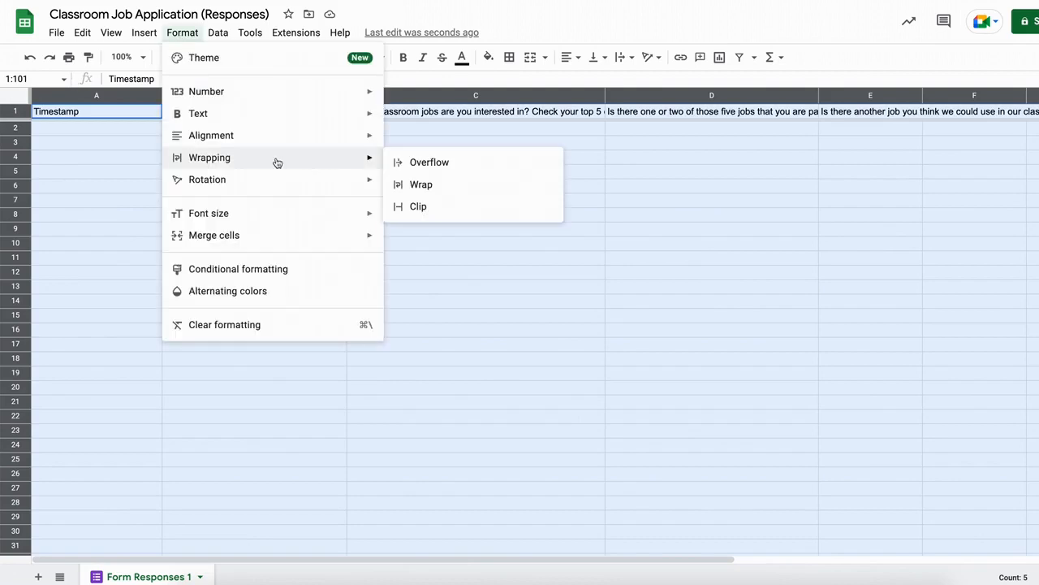
pyautogui.click(410, 184)
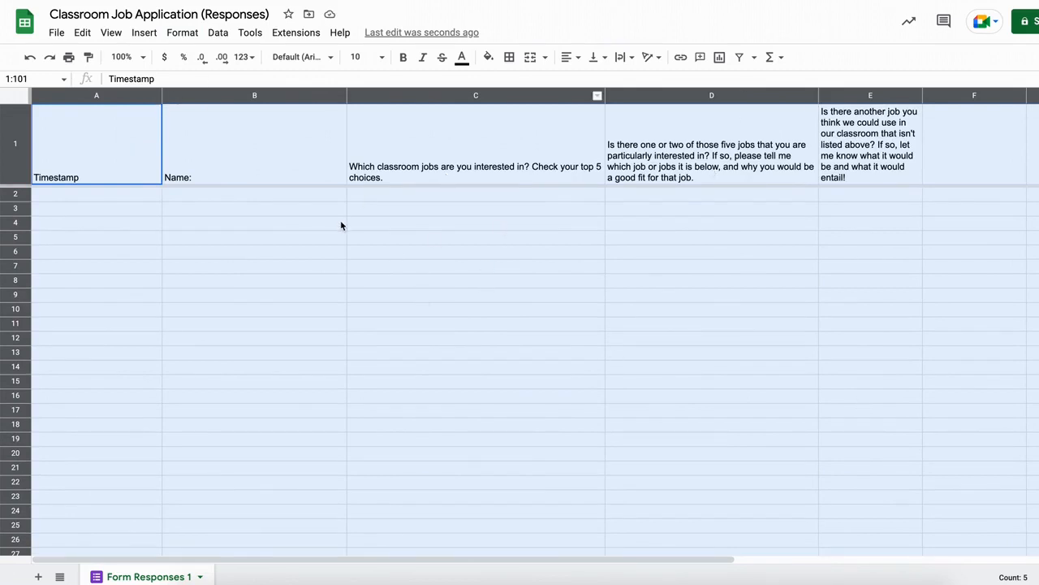
pyautogui.click(787, 380)
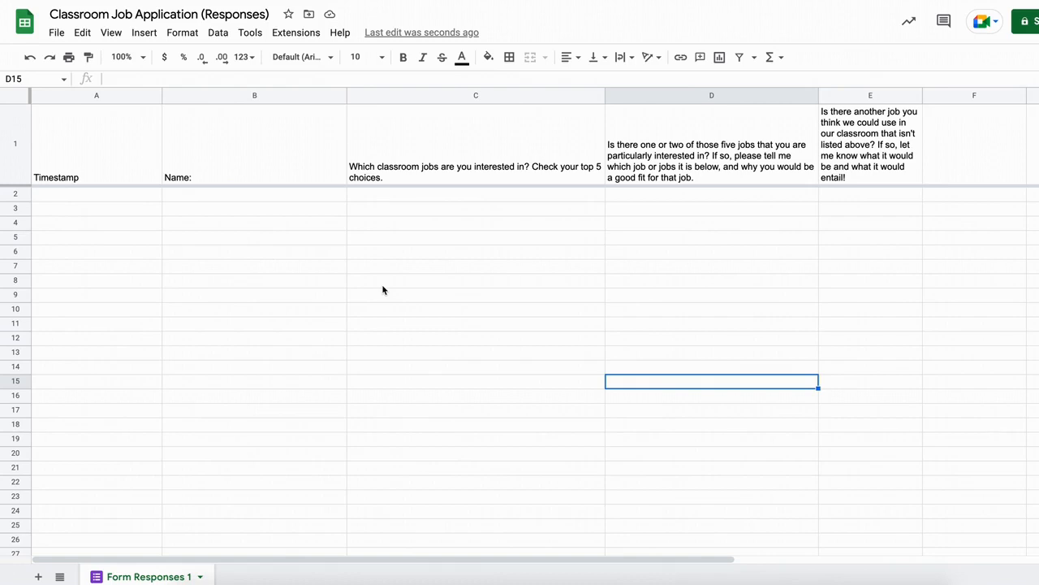
pyautogui.hotkey('ctrl', 'f')
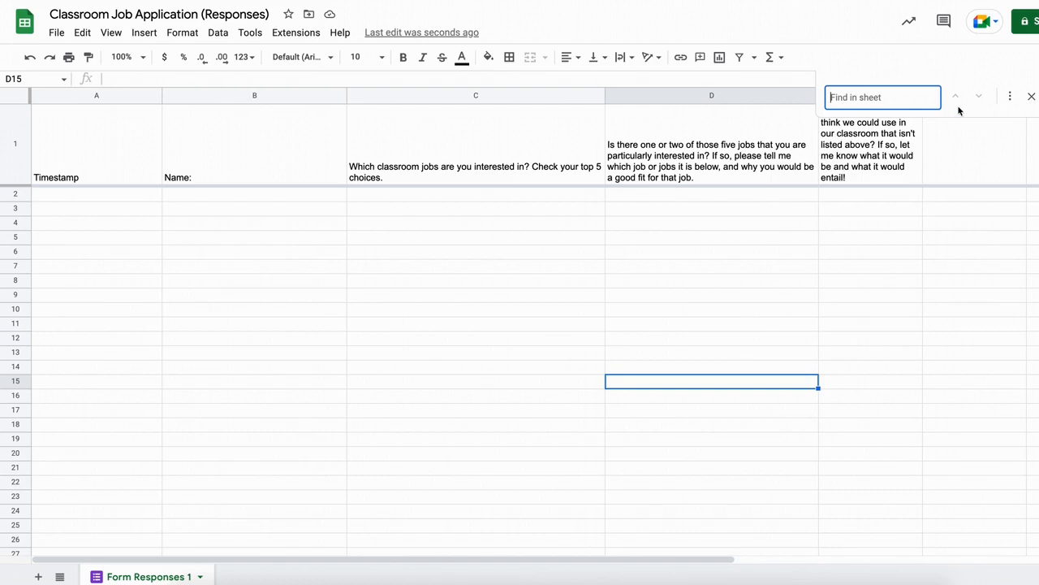
pyautogui.click(1031, 97)
pyautogui.click(430, 281)
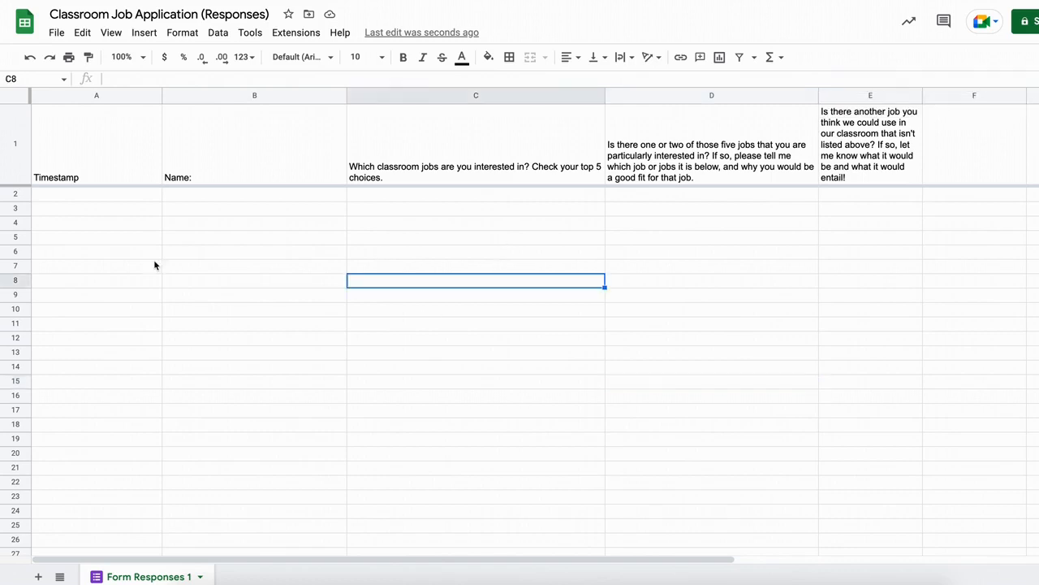
pyautogui.click(426, 393)
pyautogui.click(445, 355)
pyautogui.click(458, 238)
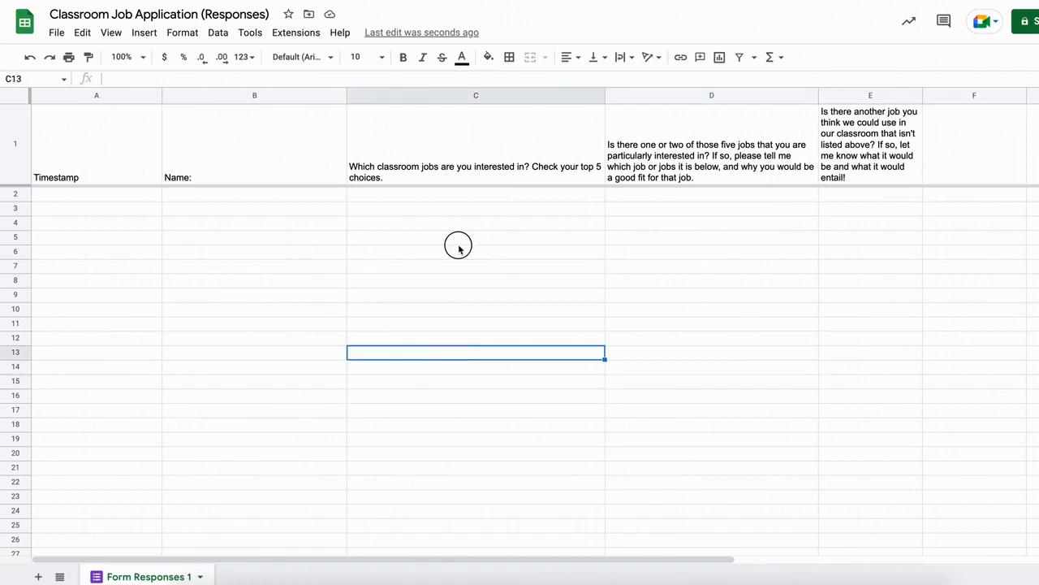
pyautogui.click(415, 211)
pyautogui.click(413, 313)
pyautogui.click(395, 426)
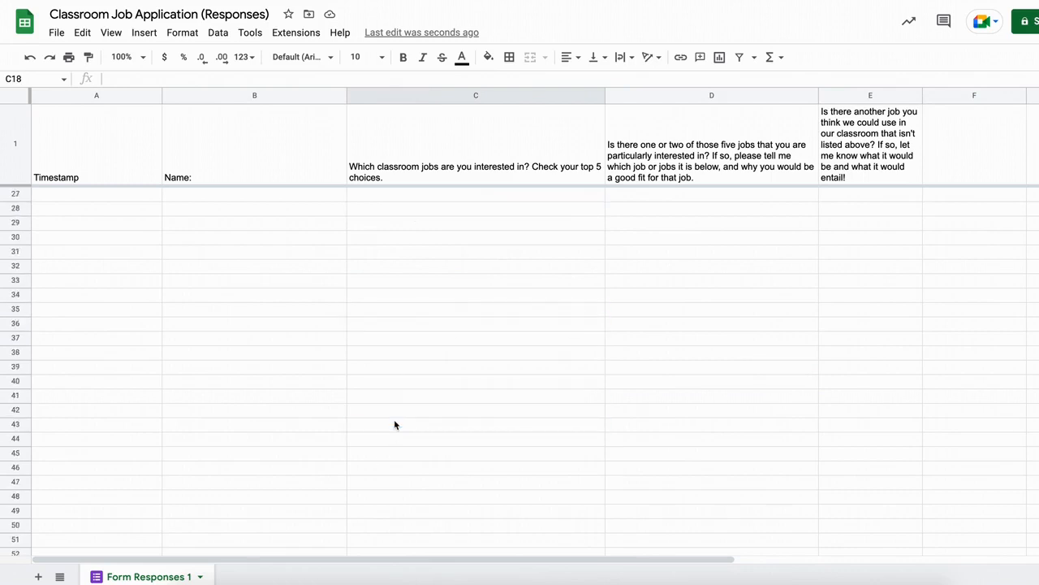
pyautogui.hscroll(3, 394, 419)
pyautogui.hscroll(-3, 322, 397)
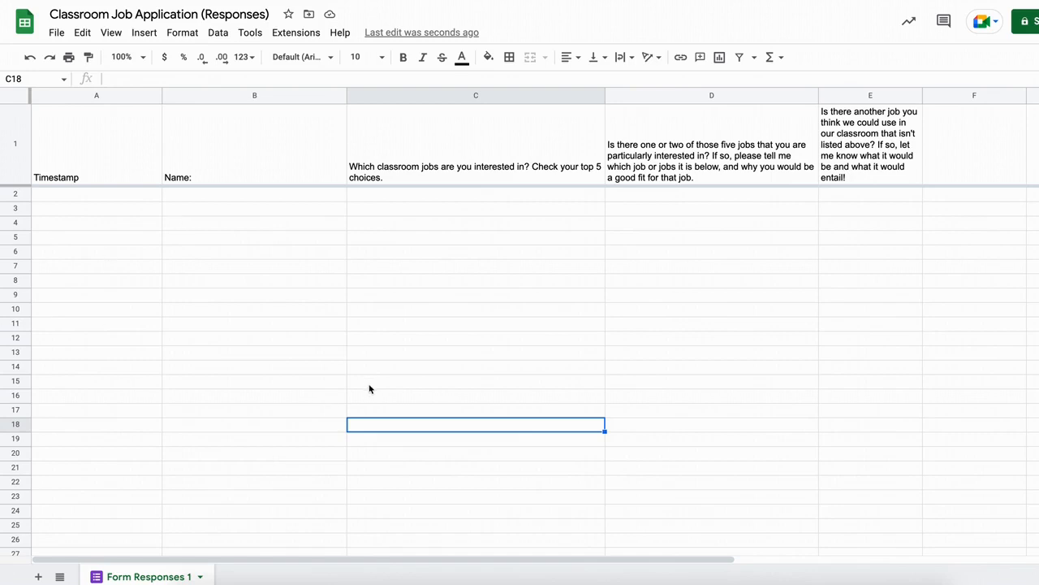
# Step: Fill the whole of row 4 in the responses sheet with light purple
pyautogui.click(16, 222)
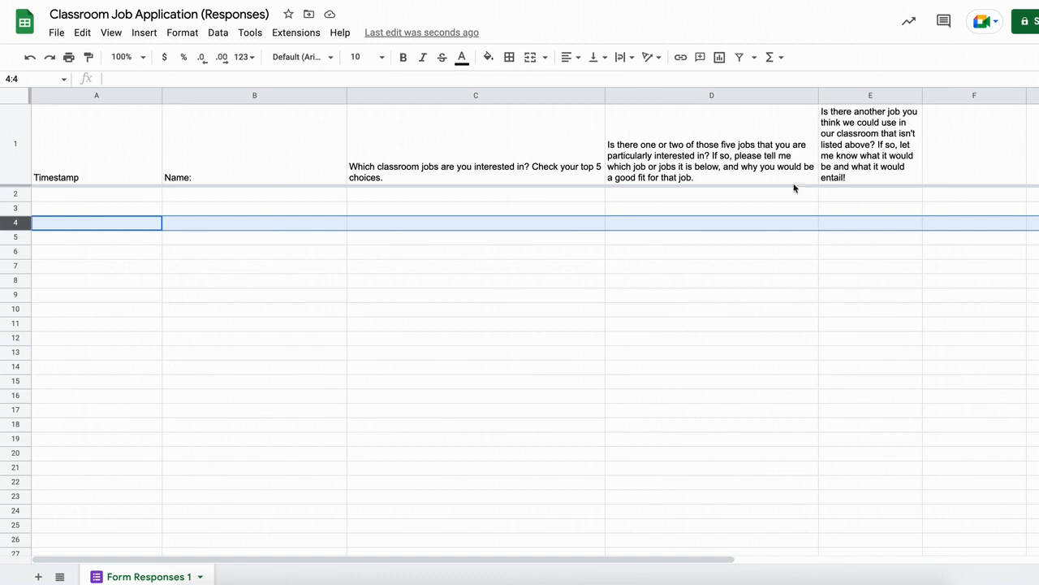
pyautogui.click(489, 60)
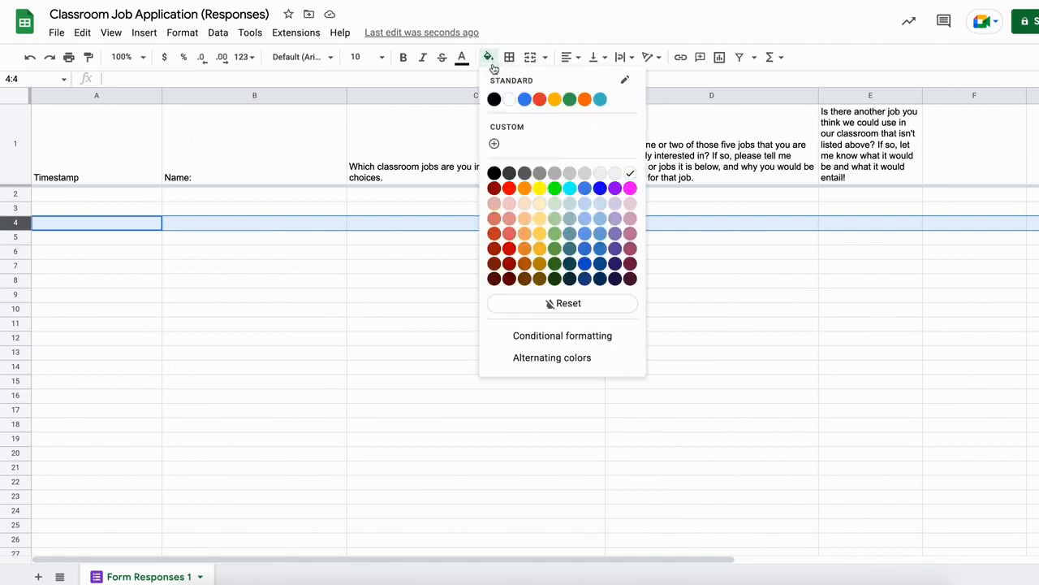
pyautogui.click(615, 205)
pyautogui.click(369, 281)
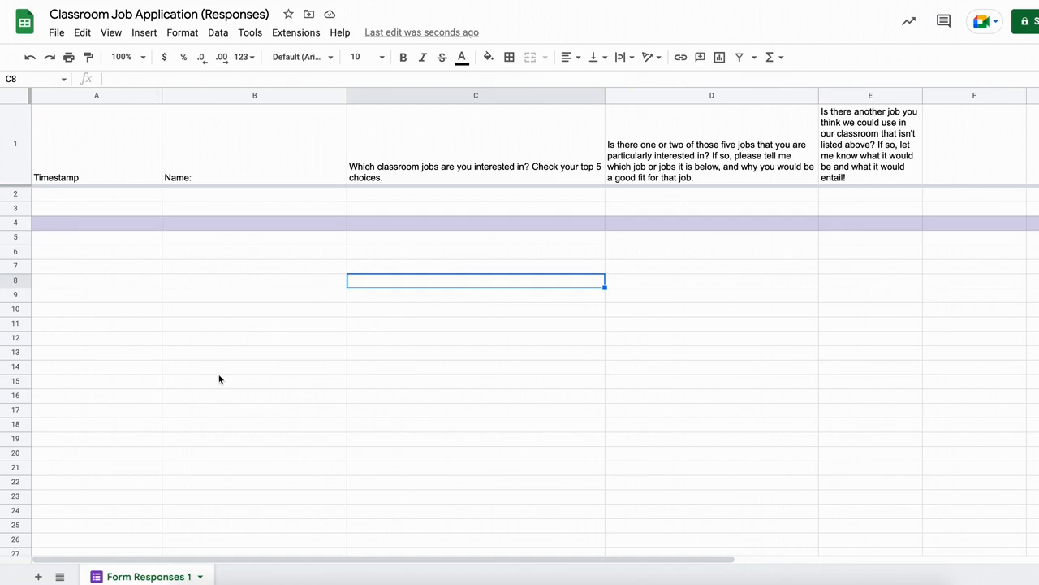
# Step: Switch back to the Classroom Job Application form and show its questions
pyautogui.click(174, 0)
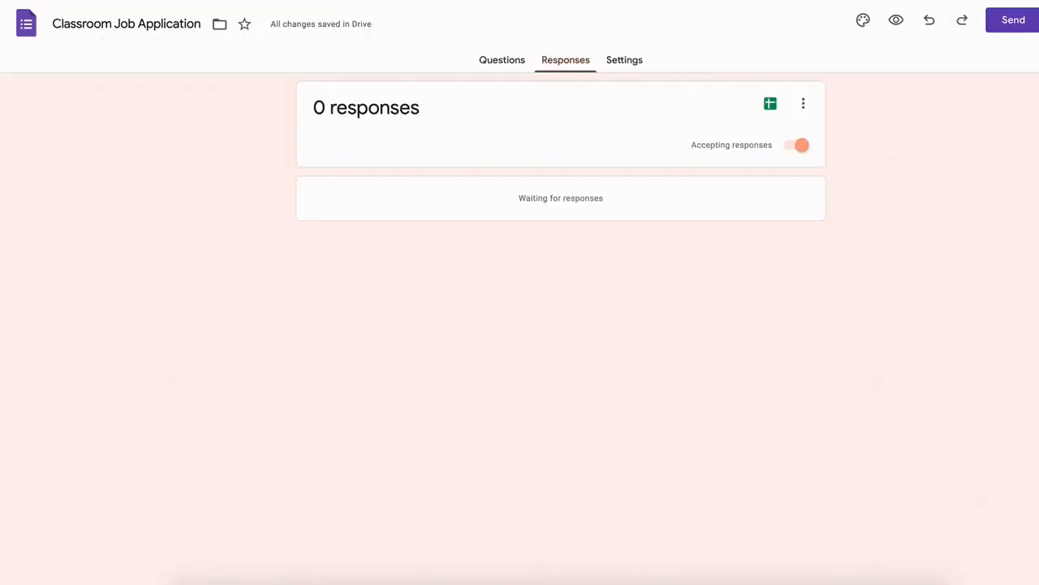
pyautogui.click(505, 64)
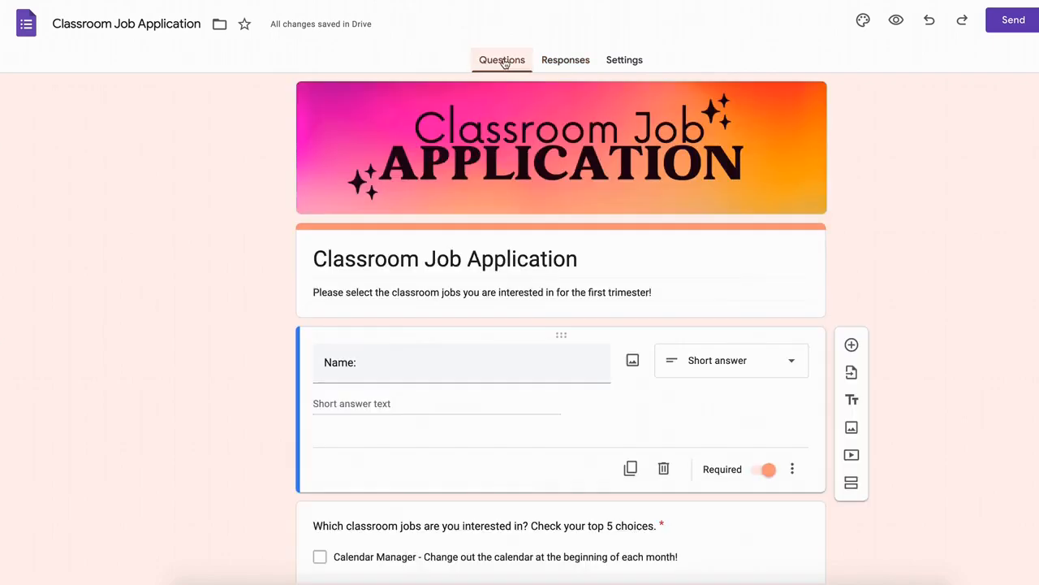